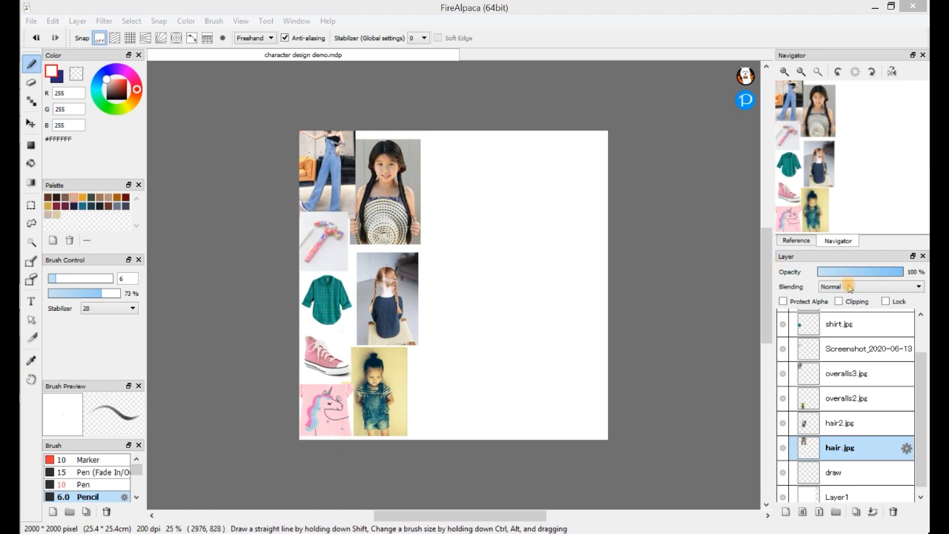
- Create a new layer folder above the vibe.jpg layer and name it Ref
{"action": "mouse_move", "coordinate": [923, 392]}
{"action": "left_mouse_down"}
{"action": "mouse_move", "coordinate": [925, 358]}
{"action": "mouse_move", "coordinate": [919, 438]}
{"action": "mouse_move", "coordinate": [925, 343]}
{"action": "left_mouse_up"}
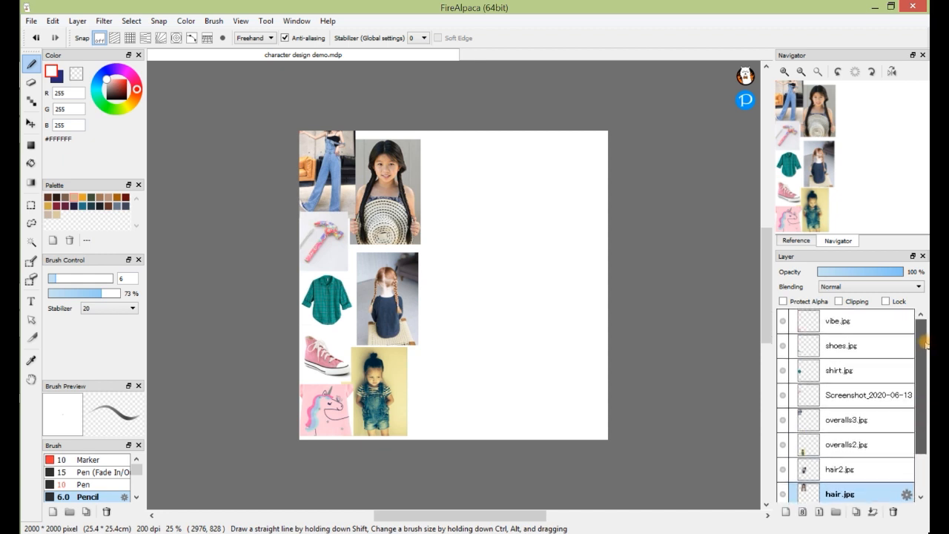
{"action": "left_click", "coordinate": [835, 320]}
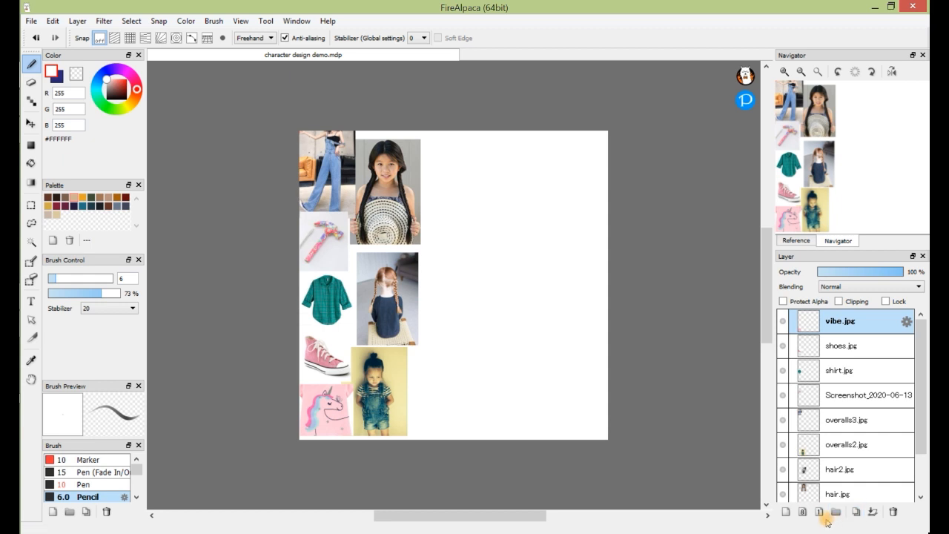
{"action": "left_click", "coordinate": [836, 513]}
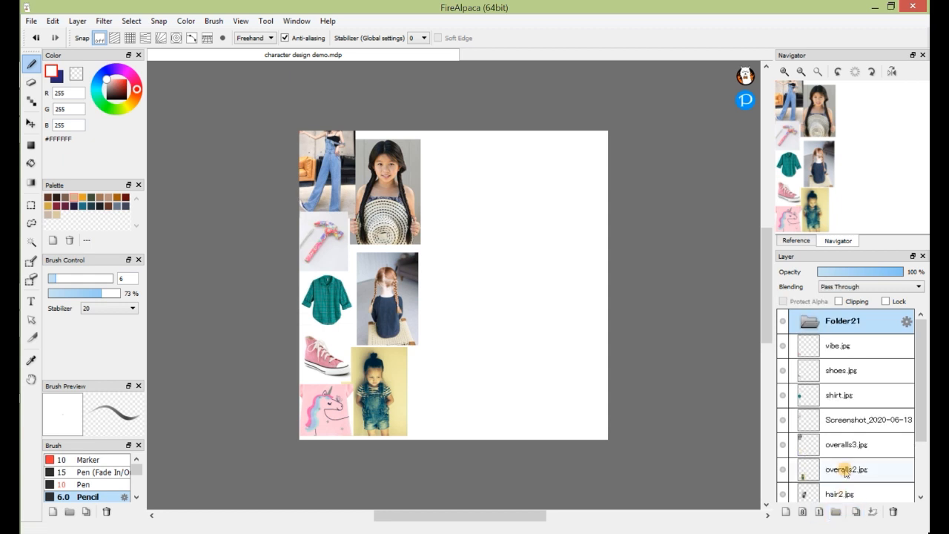
{"action": "left_click", "coordinate": [907, 321]}
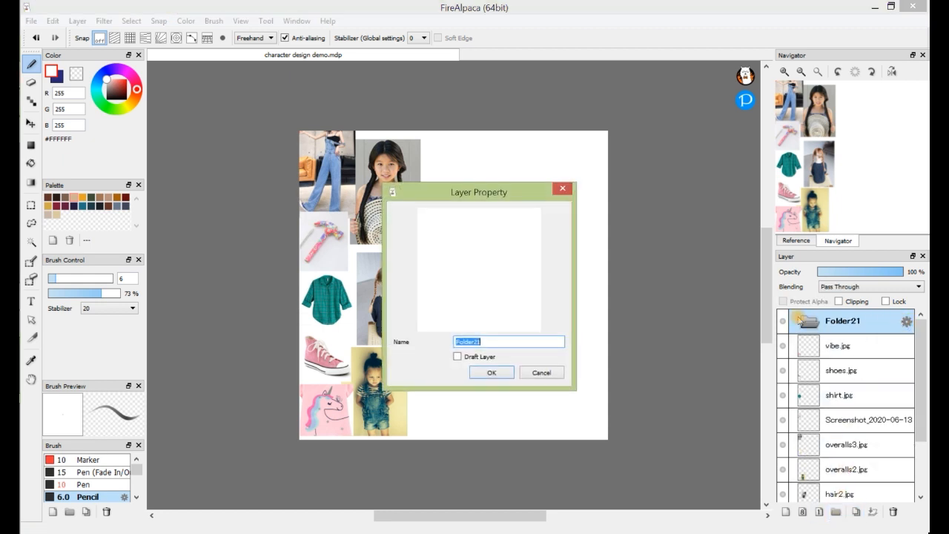
{"action": "type", "text": "Re"}
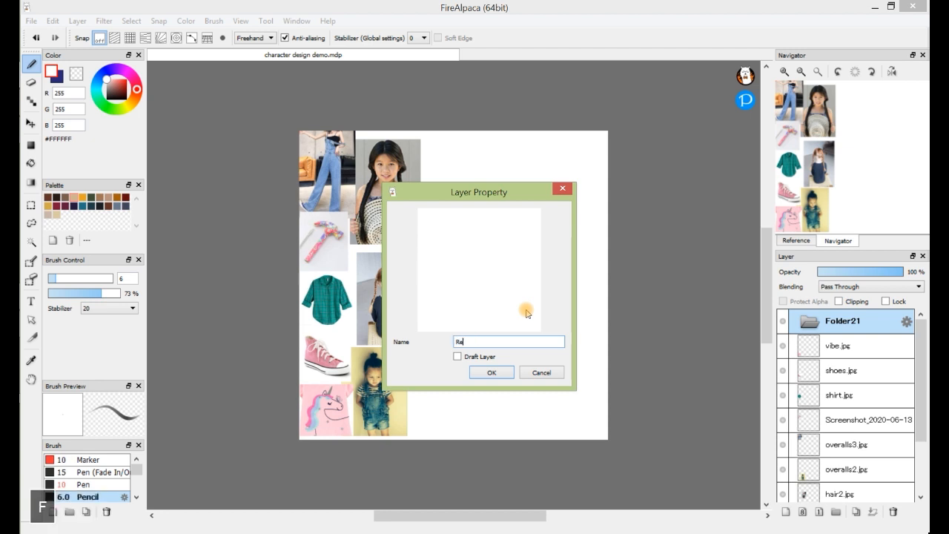
{"action": "type", "text": "f"}
{"action": "left_click", "coordinate": [502, 373]}
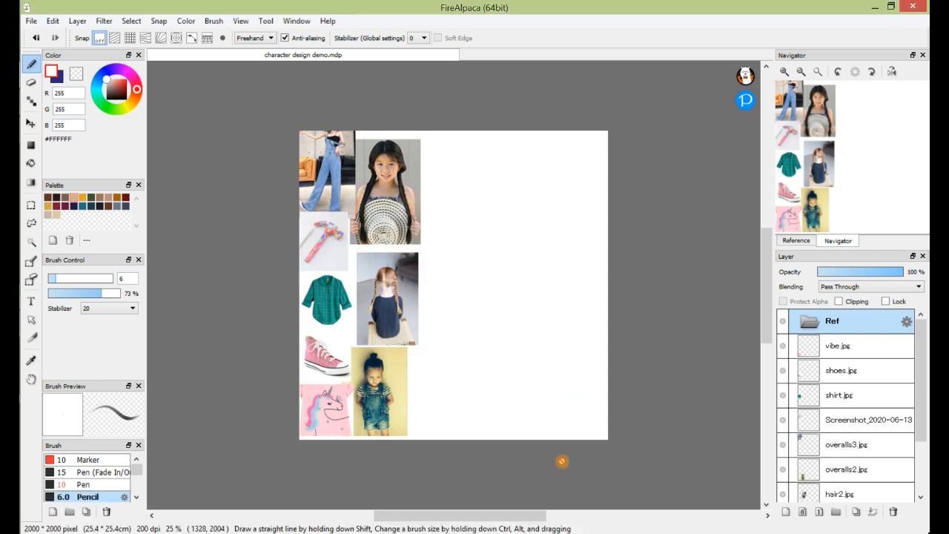
- Move all the picture layers from vibe.jpg through hair.jpg into the Ref folder and collapse the folder
{"action": "left_click", "coordinate": [856, 347]}
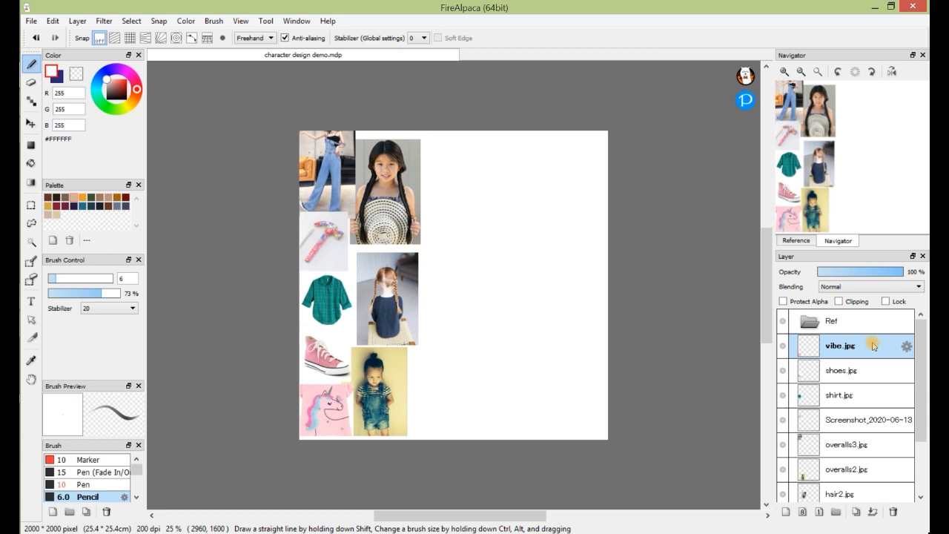
{"action": "scroll", "coordinate": [875, 371], "scroll_direction": "down", "scroll_amount": 3}
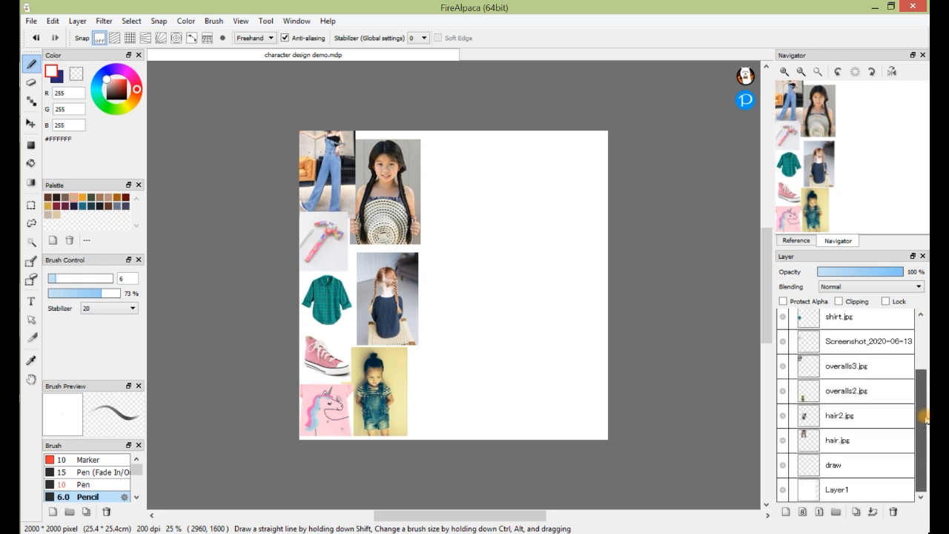
{"action": "left_click", "coordinate": [852, 441], "text": "shift"}
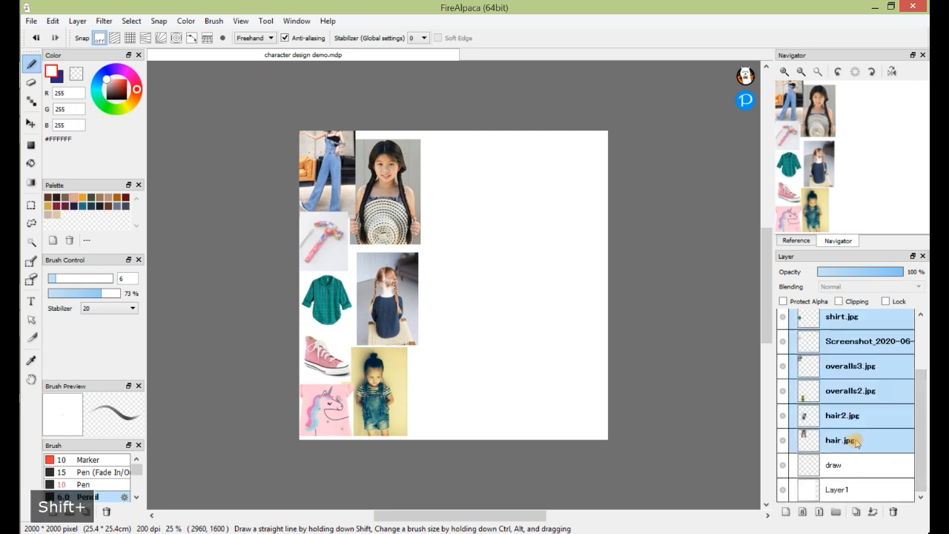
{"action": "scroll", "coordinate": [899, 348], "scroll_direction": "up", "scroll_amount": 3}
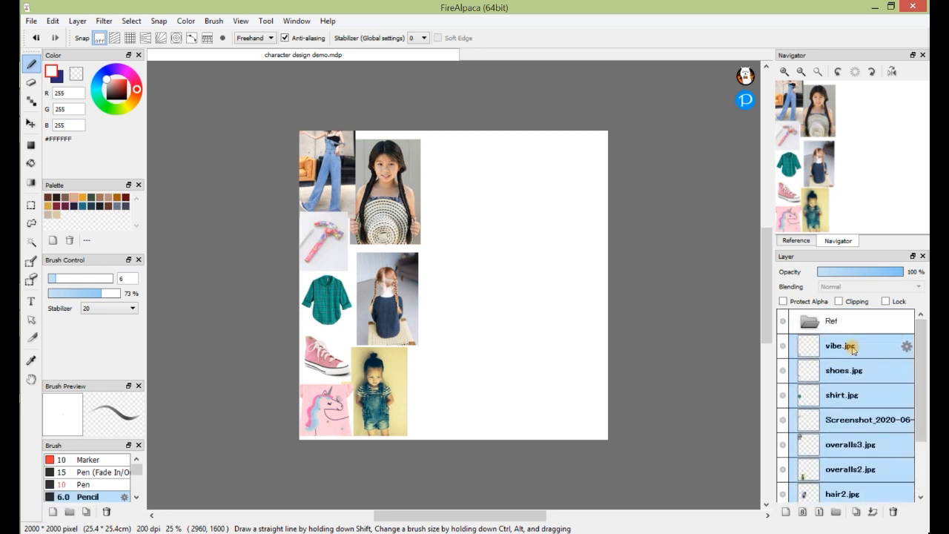
{"action": "left_click_drag", "start_coordinate": [851, 342], "coordinate": [828, 325]}
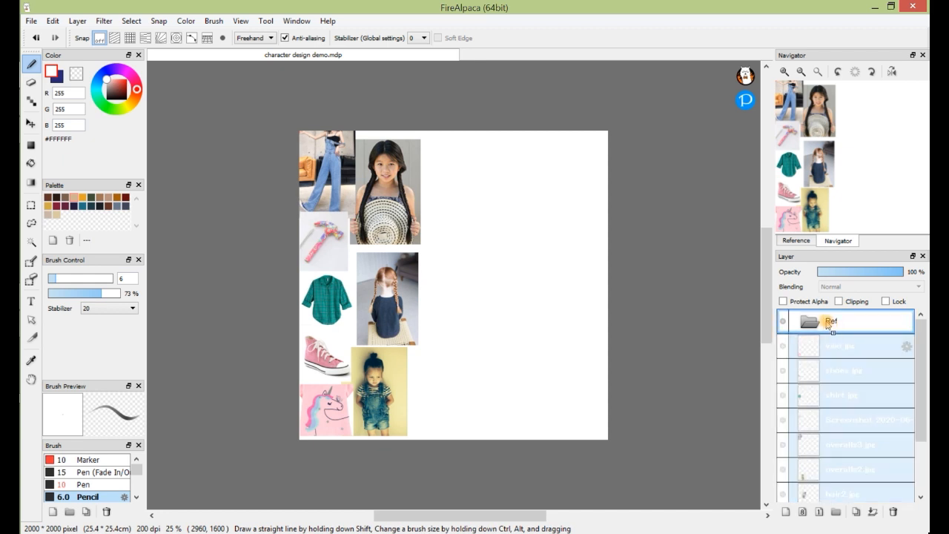
{"action": "left_click_drag", "start_coordinate": [828, 324], "coordinate": [828, 324]}
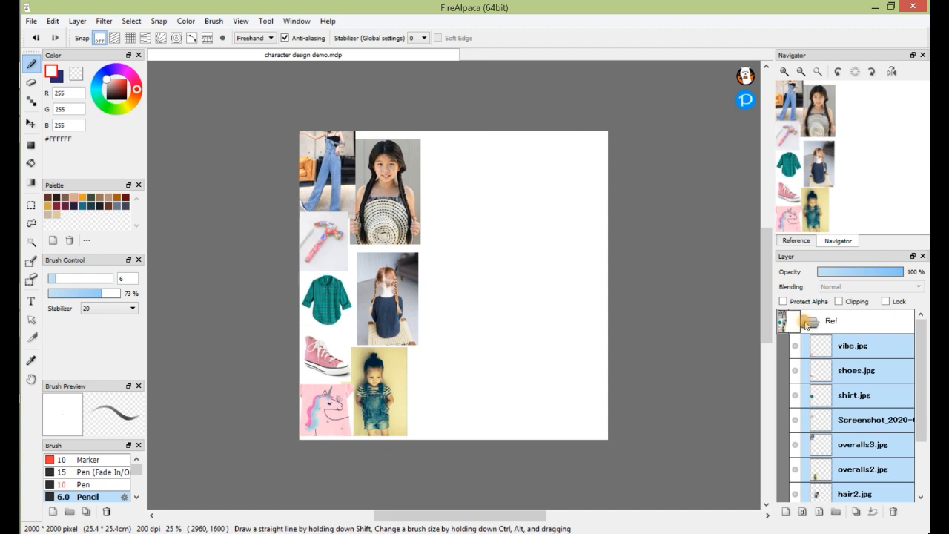
{"action": "left_click", "coordinate": [815, 326]}
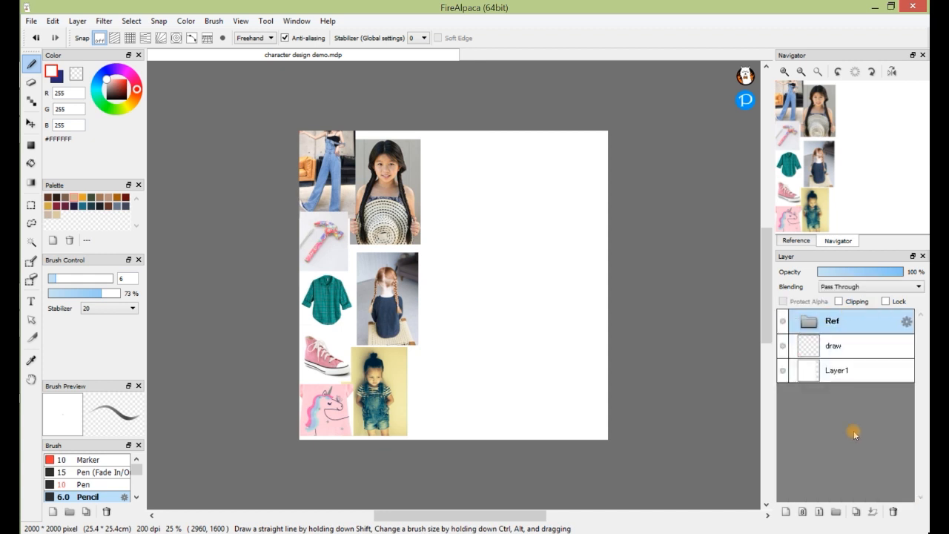
- Expand the Ref folder, move the shirt.jpg picture slightly upward on the canvas, and collapse the folder again
{"action": "left_click", "coordinate": [813, 325]}
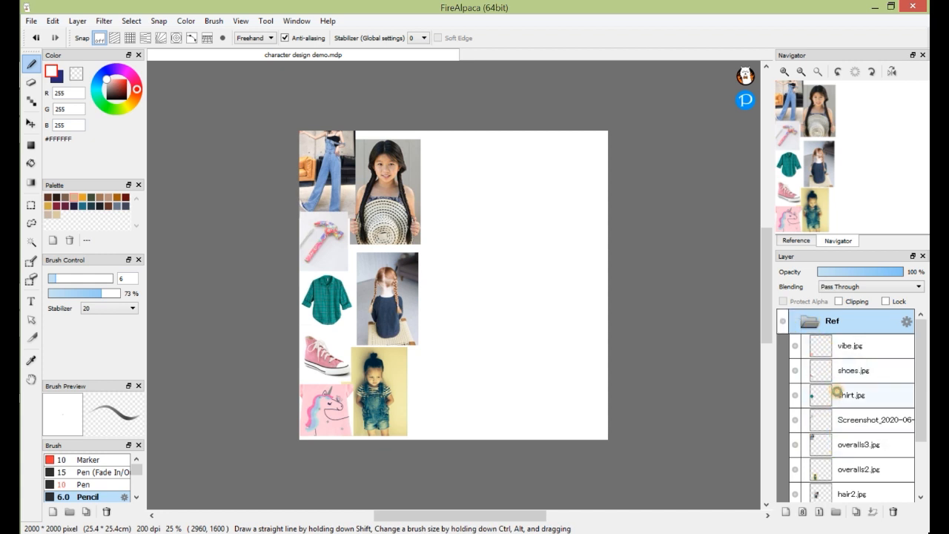
{"action": "left_click", "coordinate": [840, 395]}
{"action": "left_click", "coordinate": [30, 123]}
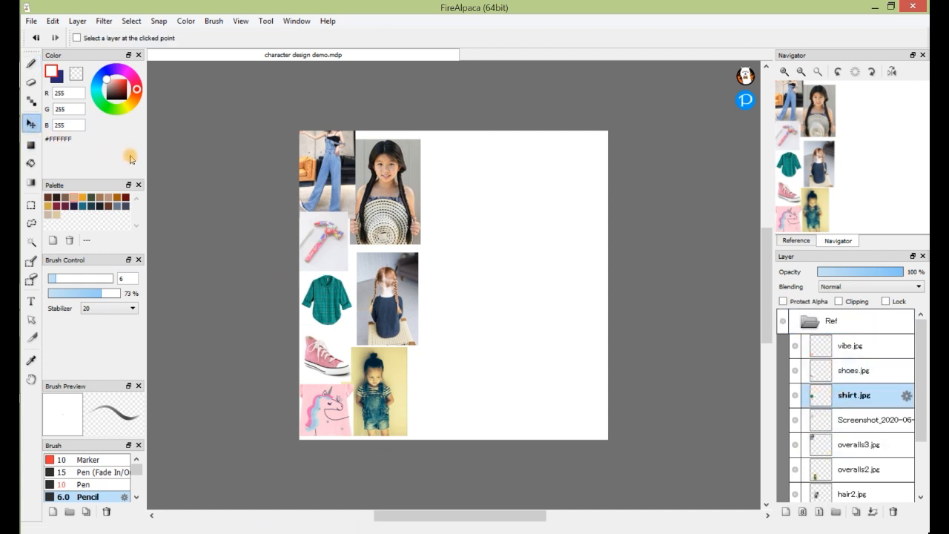
{"action": "left_click_drag", "start_coordinate": [336, 303], "coordinate": [337, 298]}
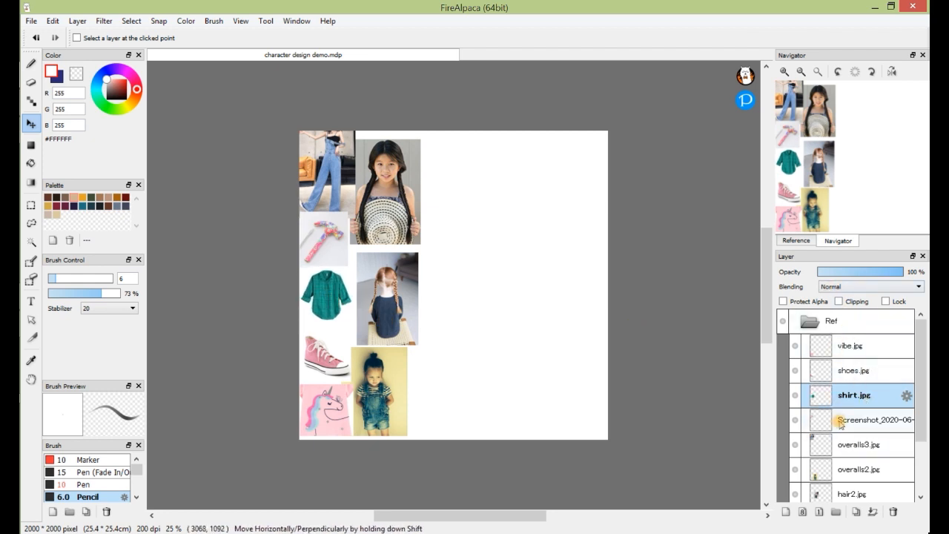
{"action": "left_click", "coordinate": [811, 324]}
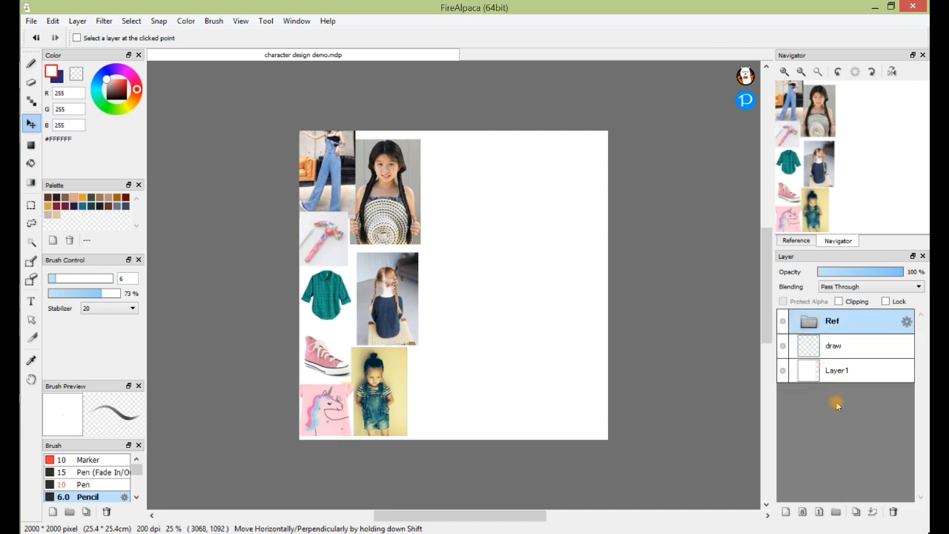
- Hide the Ref folder and show it again
{"action": "left_click", "coordinate": [783, 324]}
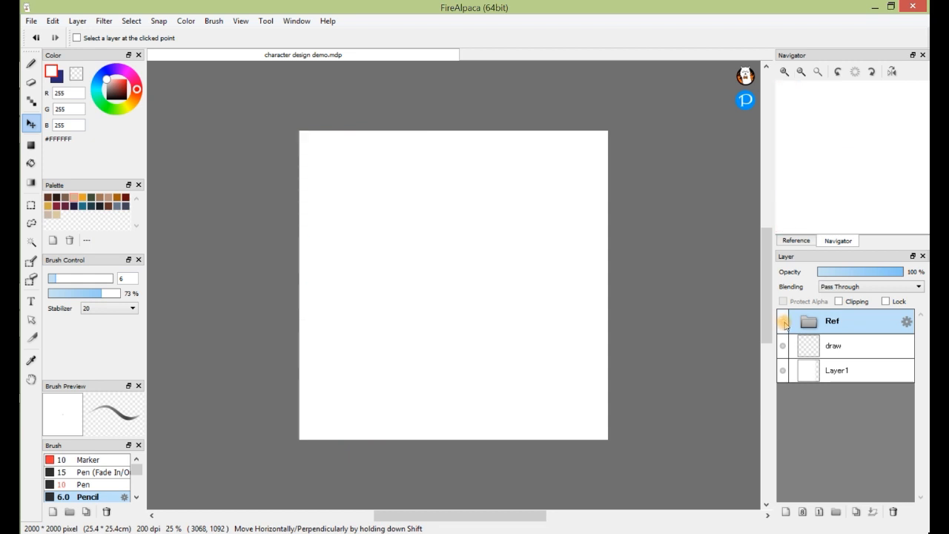
{"action": "left_click", "coordinate": [784, 324]}
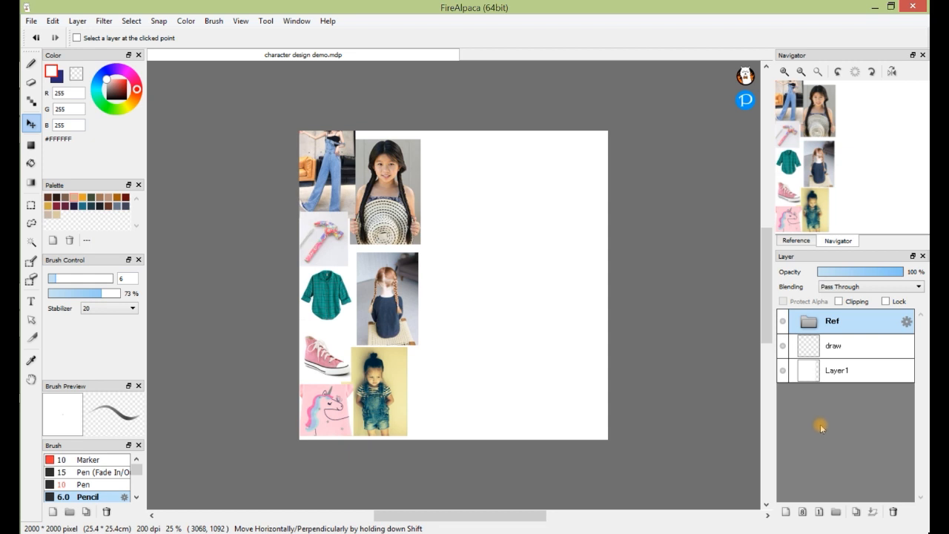
- Delete Layer1, keeping the draw layer beneath the Ref folder
{"action": "left_click", "coordinate": [837, 352]}
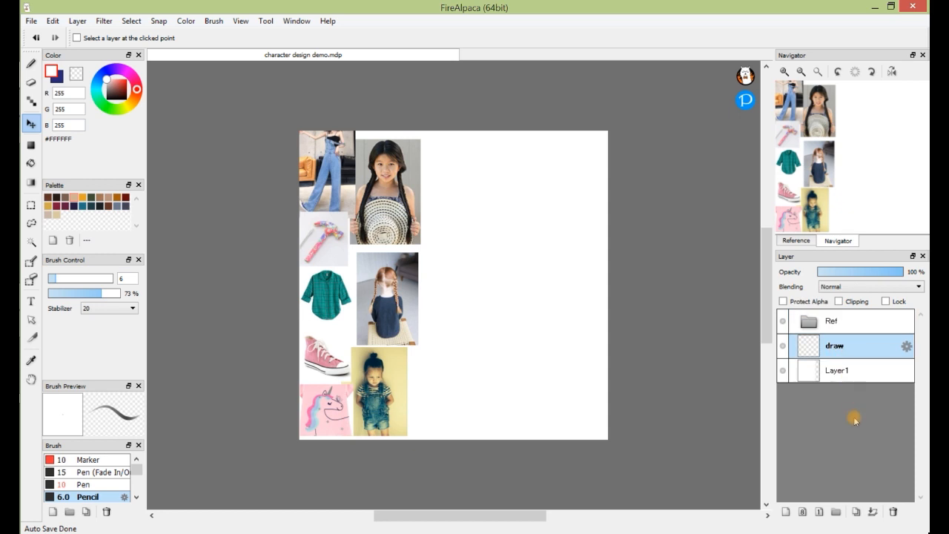
{"action": "left_click", "coordinate": [841, 376]}
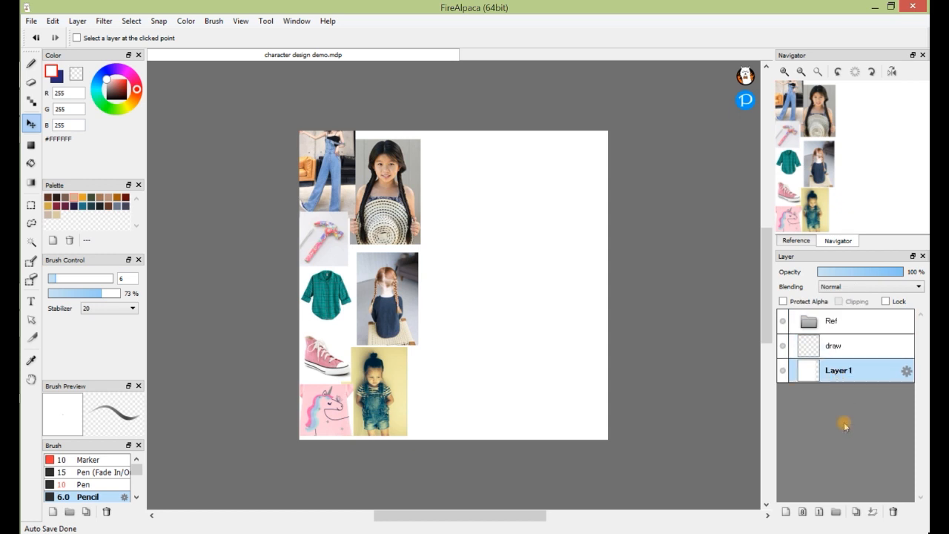
{"action": "left_click", "coordinate": [893, 511]}
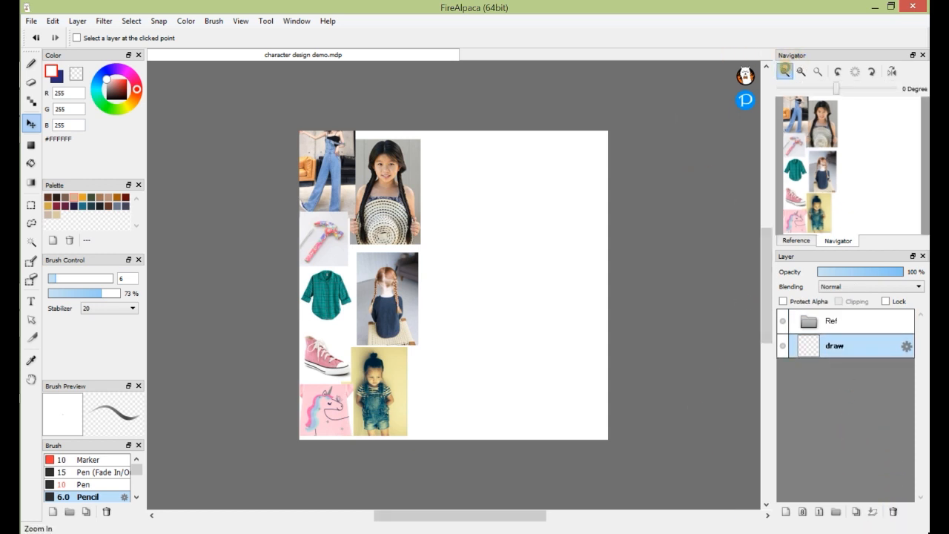
- Sketch the outline of wide-leg overalls on the draw layer beside the reference photos, using the Pencil in red #D03946
{"action": "left_click", "coordinate": [783, 71]}
{"action": "left_click", "coordinate": [784, 71]}
{"action": "key", "text": "space"}
{"action": "scroll", "coordinate": [677, 165], "scroll_direction": "up", "scroll_amount": 2}
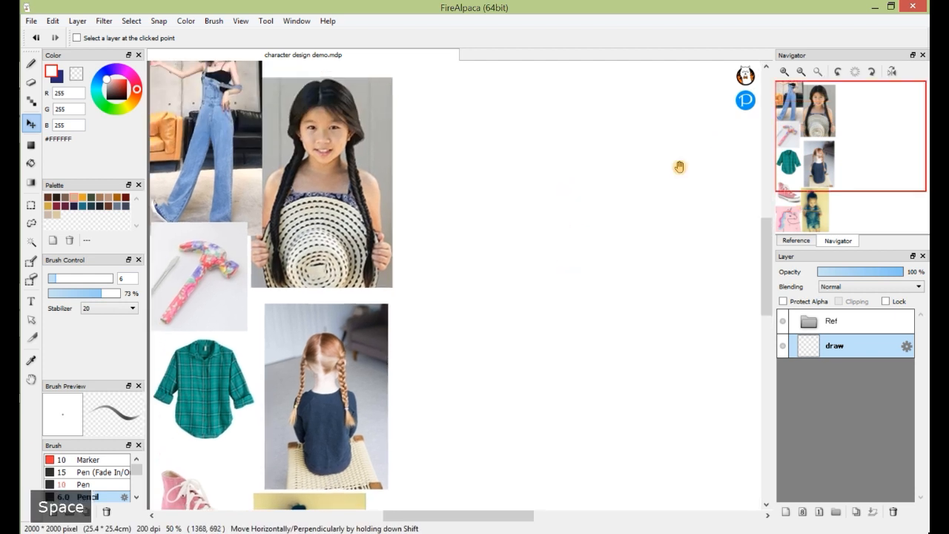
{"action": "scroll", "coordinate": [602, 235], "scroll_direction": "down", "scroll_amount": 1}
{"action": "left_click_drag", "start_coordinate": [601, 235], "coordinate": [584, 187]}
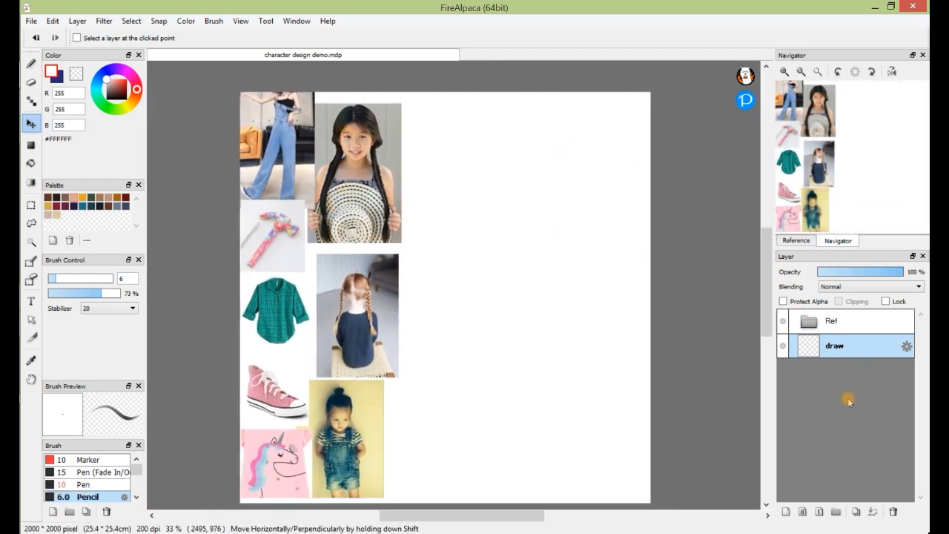
{"action": "left_click", "coordinate": [30, 64]}
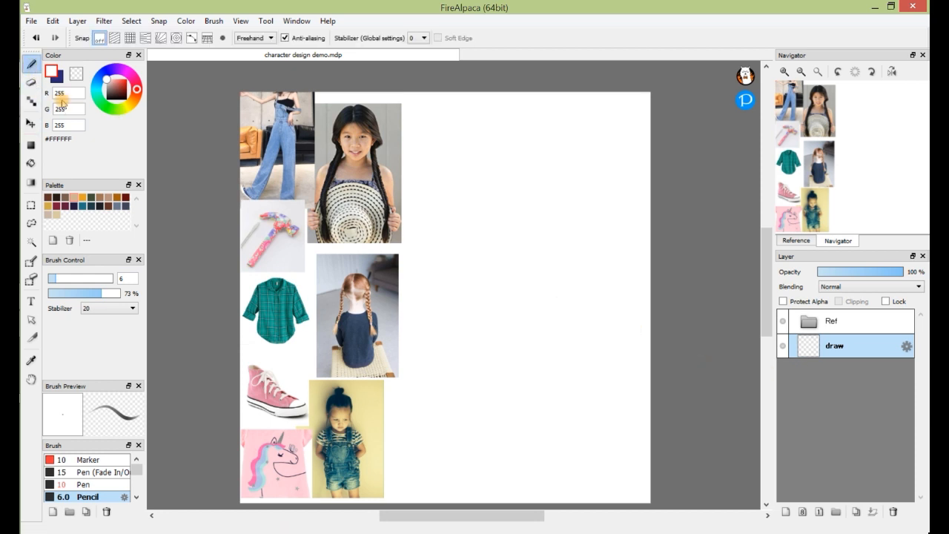
{"action": "left_click", "coordinate": [127, 79]}
{"action": "mouse_move", "coordinate": [136, 84]}
{"action": "left_mouse_down"}
{"action": "mouse_move", "coordinate": [143, 91]}
{"action": "mouse_move", "coordinate": [121, 84]}
{"action": "left_mouse_up"}
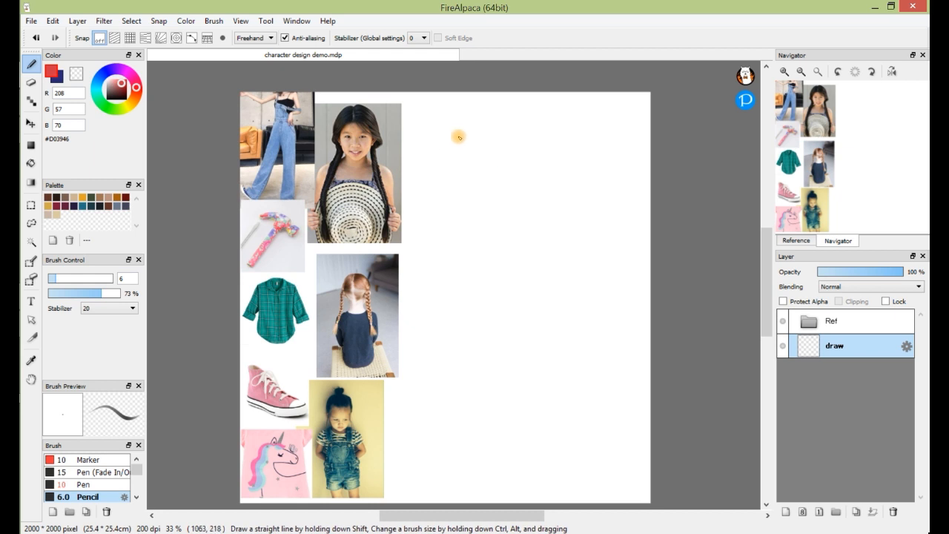
{"action": "mouse_move", "coordinate": [451, 132]}
{"action": "left_mouse_down"}
{"action": "mouse_move", "coordinate": [461, 104]}
{"action": "mouse_move", "coordinate": [450, 130]}
{"action": "mouse_move", "coordinate": [444, 115]}
{"action": "mouse_move", "coordinate": [446, 139]}
{"action": "mouse_move", "coordinate": [444, 128]}
{"action": "mouse_move", "coordinate": [477, 129]}
{"action": "mouse_move", "coordinate": [467, 133]}
{"action": "mouse_move", "coordinate": [469, 111]}
{"action": "mouse_move", "coordinate": [476, 123]}
{"action": "mouse_move", "coordinate": [475, 112]}
{"action": "mouse_move", "coordinate": [461, 146]}
{"action": "mouse_move", "coordinate": [442, 141]}
{"action": "mouse_move", "coordinate": [446, 263]}
{"action": "left_mouse_up"}
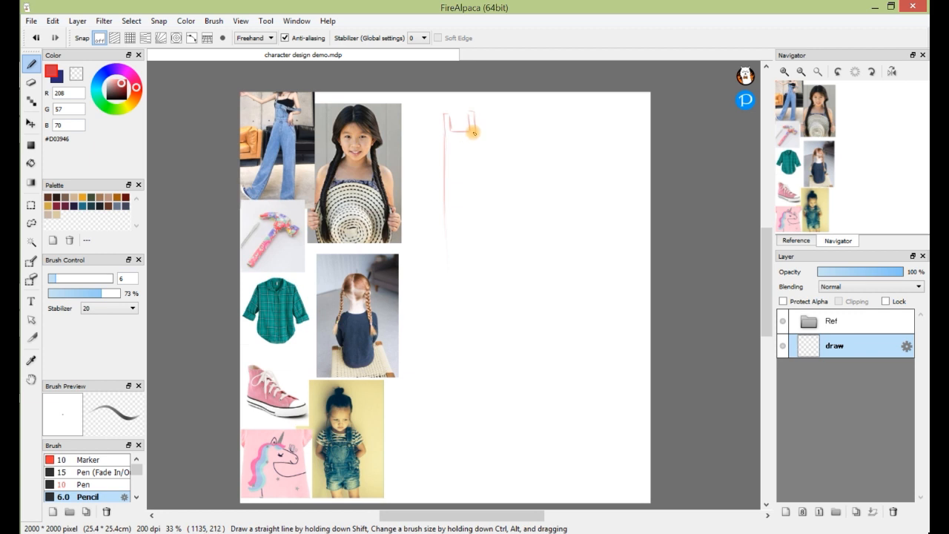
{"action": "mouse_move", "coordinate": [475, 134]}
{"action": "left_mouse_down"}
{"action": "mouse_move", "coordinate": [485, 214]}
{"action": "mouse_move", "coordinate": [453, 221]}
{"action": "mouse_move", "coordinate": [444, 234]}
{"action": "mouse_move", "coordinate": [468, 238]}
{"action": "mouse_move", "coordinate": [453, 230]}
{"action": "mouse_move", "coordinate": [463, 161]}
{"action": "mouse_move", "coordinate": [470, 203]}
{"action": "left_mouse_up"}
{"action": "mouse_move", "coordinate": [465, 163]}
{"action": "left_mouse_down"}
{"action": "mouse_move", "coordinate": [471, 236]}
{"action": "mouse_move", "coordinate": [491, 235]}
{"action": "left_mouse_up"}
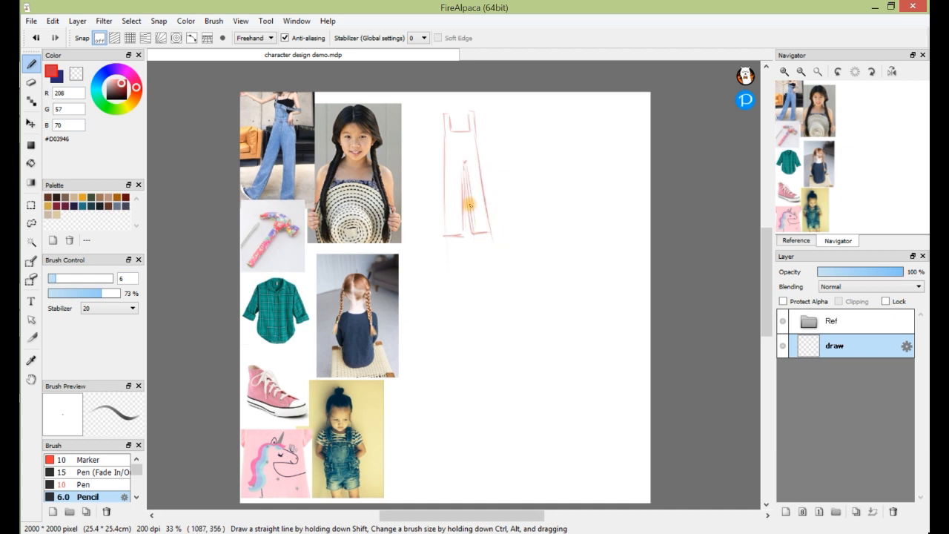
{"action": "mouse_move", "coordinate": [464, 169]}
{"action": "left_mouse_down"}
{"action": "mouse_move", "coordinate": [461, 236]}
{"action": "mouse_move", "coordinate": [443, 227]}
{"action": "left_mouse_up"}
{"action": "left_click_drag", "start_coordinate": [445, 138], "coordinate": [445, 232]}
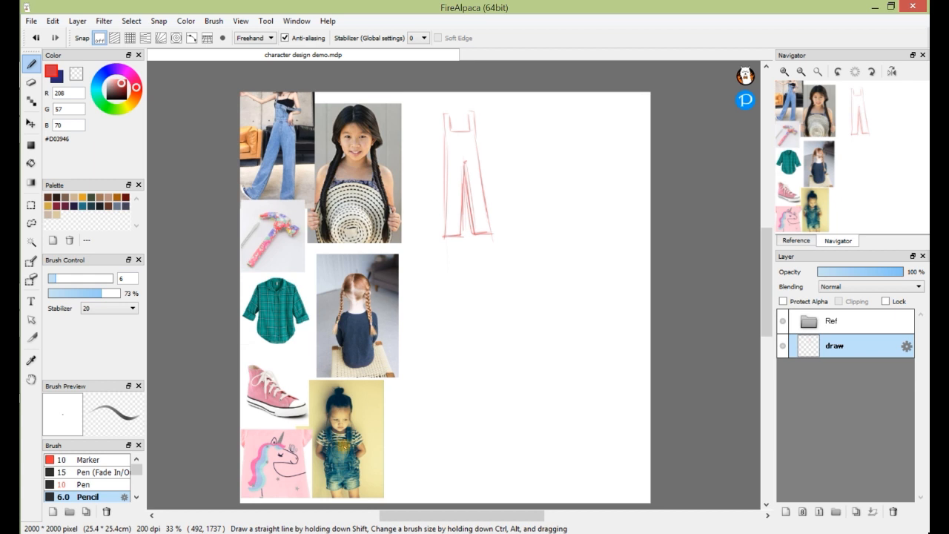
- Add the bib with a heart pocket, the waistband and rolled cuffs to the overalls sketch
{"action": "left_click", "coordinate": [396, 484]}
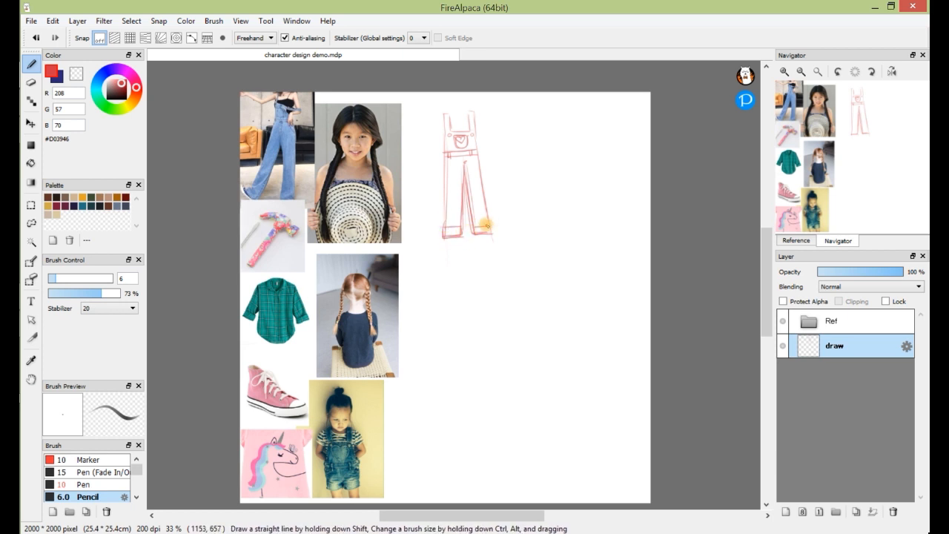
{"action": "left_click_drag", "start_coordinate": [494, 229], "coordinate": [478, 232]}
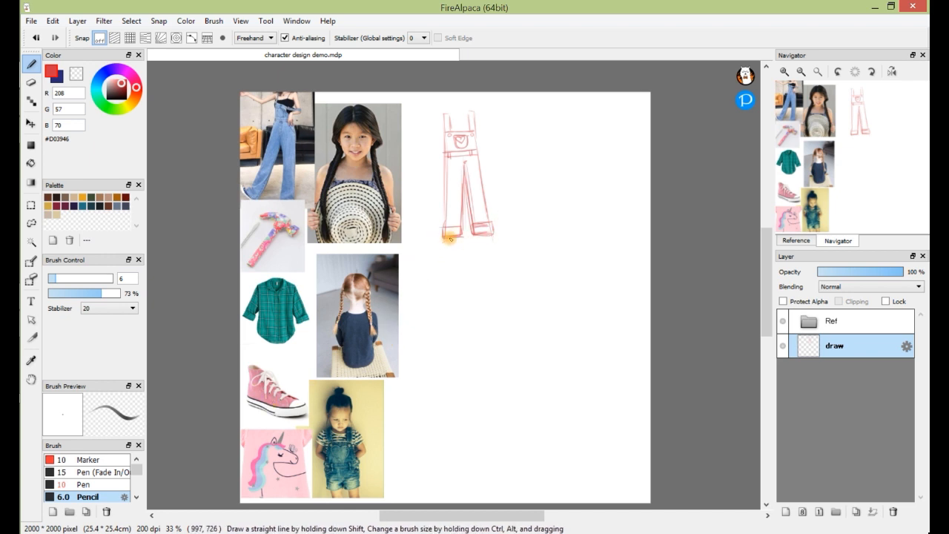
- Sketch a pair of outward-pointing sneakers with straps below the cuffs of the overalls
{"action": "mouse_move", "coordinate": [440, 233]}
{"action": "left_mouse_down"}
{"action": "mouse_move", "coordinate": [459, 246]}
{"action": "mouse_move", "coordinate": [458, 236]}
{"action": "left_mouse_up"}
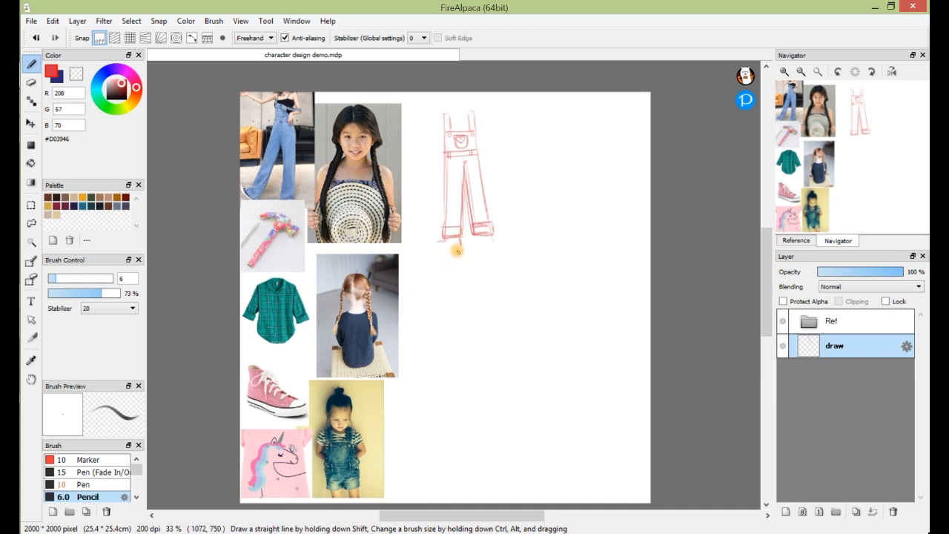
{"action": "mouse_move", "coordinate": [441, 244]}
{"action": "left_mouse_down"}
{"action": "mouse_move", "coordinate": [428, 250]}
{"action": "mouse_move", "coordinate": [459, 252]}
{"action": "mouse_move", "coordinate": [433, 254]}
{"action": "left_mouse_up"}
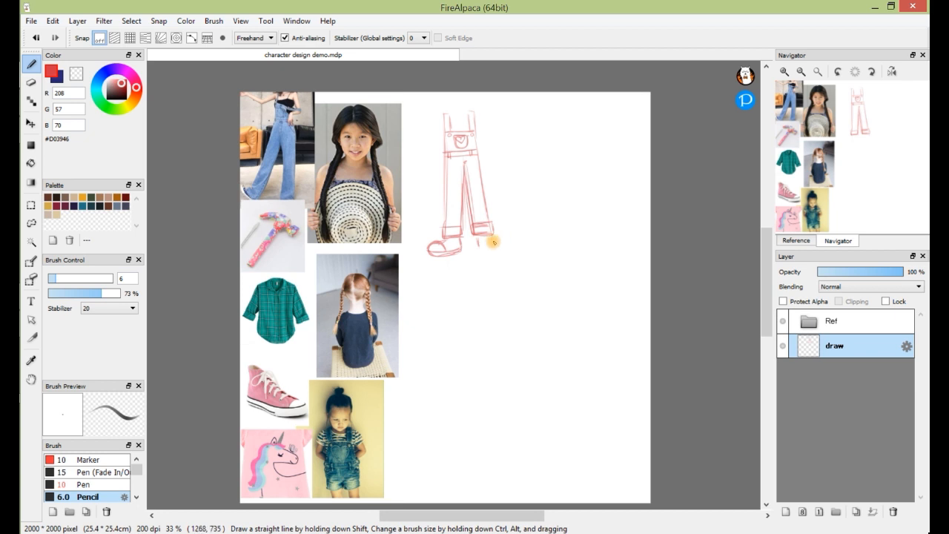
{"action": "mouse_move", "coordinate": [493, 239]}
{"action": "left_mouse_down"}
{"action": "mouse_move", "coordinate": [507, 254]}
{"action": "mouse_move", "coordinate": [489, 249]}
{"action": "left_mouse_up"}
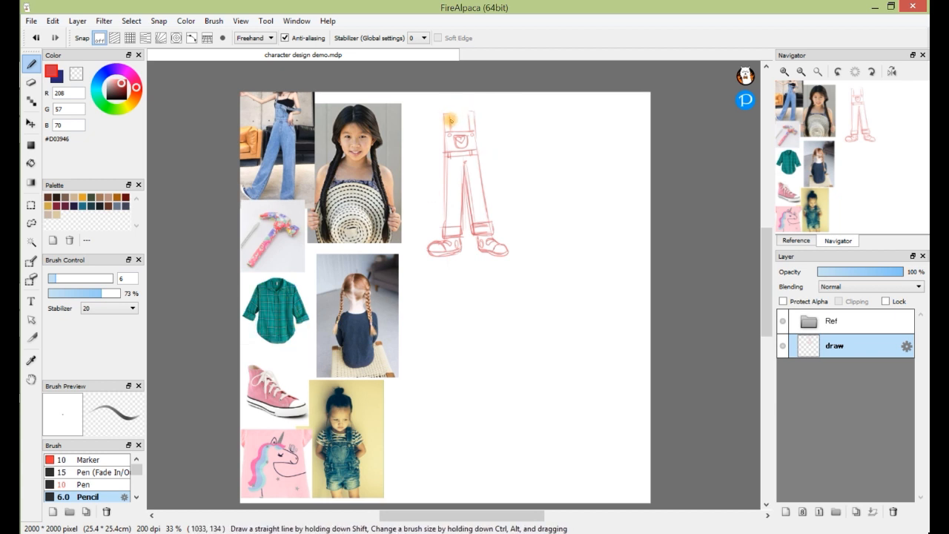
- Sketch short shirt sleeves with rolled cuffs on both sides of the overalls bib
{"action": "left_click_drag", "start_coordinate": [442, 115], "coordinate": [429, 134]}
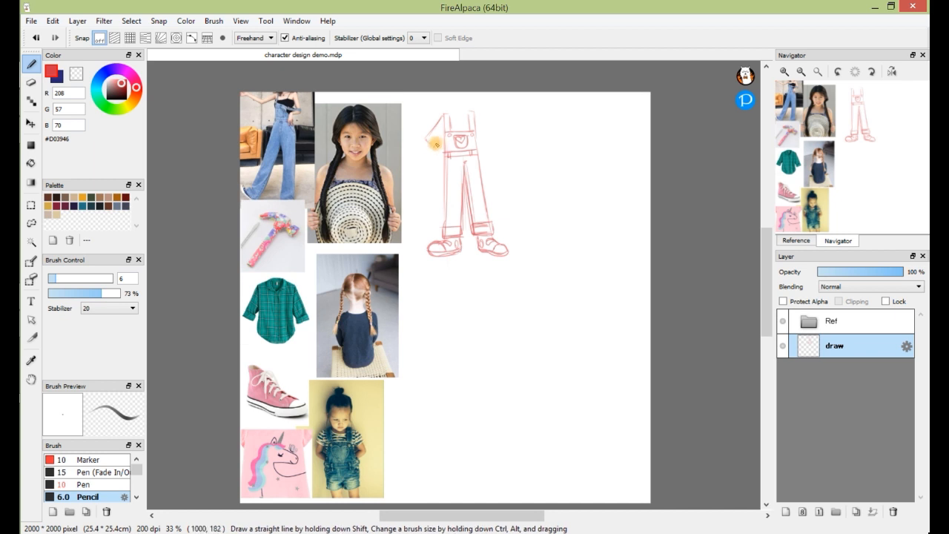
{"action": "mouse_move", "coordinate": [421, 138]}
{"action": "left_mouse_down"}
{"action": "mouse_move", "coordinate": [431, 152]}
{"action": "mouse_move", "coordinate": [420, 136]}
{"action": "mouse_move", "coordinate": [418, 146]}
{"action": "left_mouse_up"}
{"action": "mouse_move", "coordinate": [476, 117]}
{"action": "left_mouse_down"}
{"action": "mouse_move", "coordinate": [473, 139]}
{"action": "mouse_move", "coordinate": [493, 129]}
{"action": "mouse_move", "coordinate": [495, 146]}
{"action": "mouse_move", "coordinate": [500, 133]}
{"action": "left_mouse_up"}
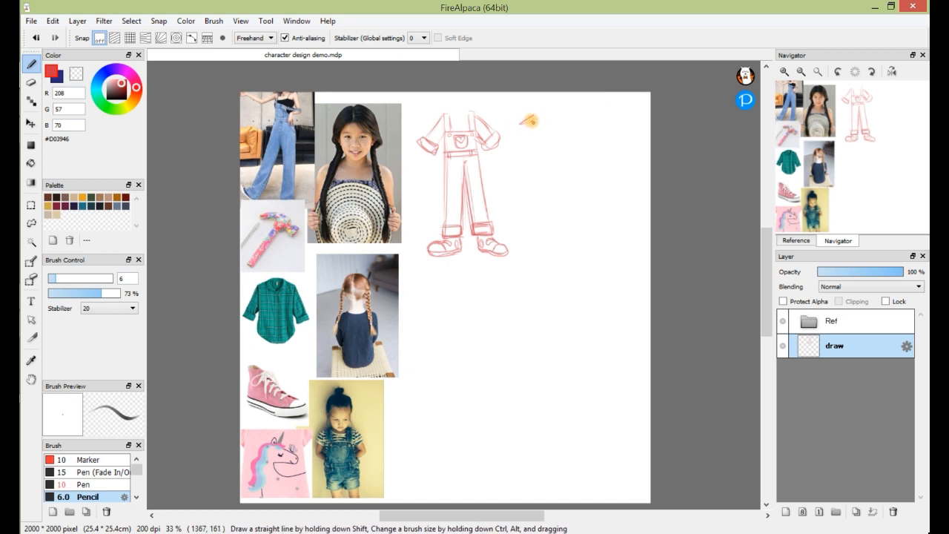
- Sketch a claw hammer with a pointed head, a collar and a long handle beside the outfit
{"action": "mouse_move", "coordinate": [539, 112]}
{"action": "left_mouse_down"}
{"action": "mouse_move", "coordinate": [557, 112]}
{"action": "mouse_move", "coordinate": [565, 128]}
{"action": "left_mouse_up"}
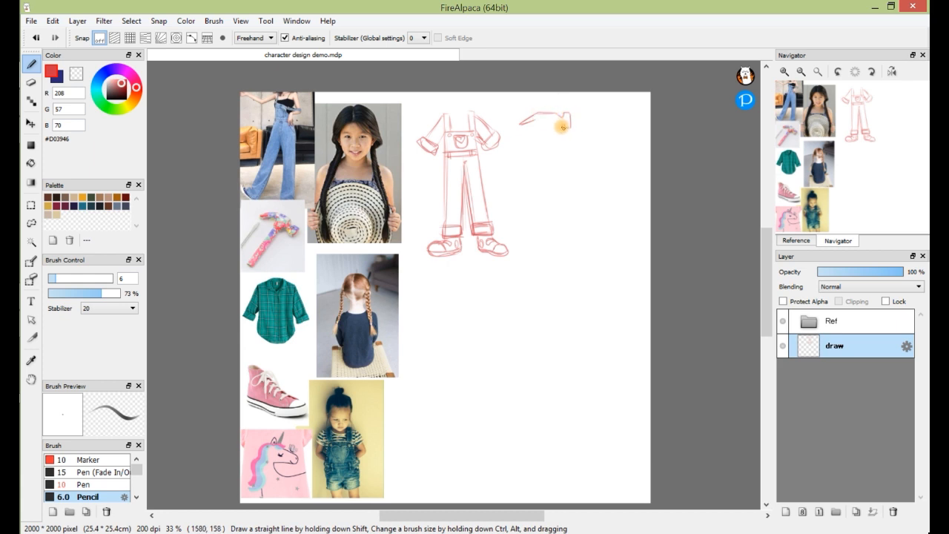
{"action": "mouse_move", "coordinate": [558, 127]}
{"action": "left_mouse_down"}
{"action": "mouse_move", "coordinate": [541, 121]}
{"action": "mouse_move", "coordinate": [556, 136]}
{"action": "left_mouse_up"}
{"action": "left_click_drag", "start_coordinate": [554, 138], "coordinate": [557, 189]}
{"action": "left_click_drag", "start_coordinate": [542, 132], "coordinate": [543, 212]}
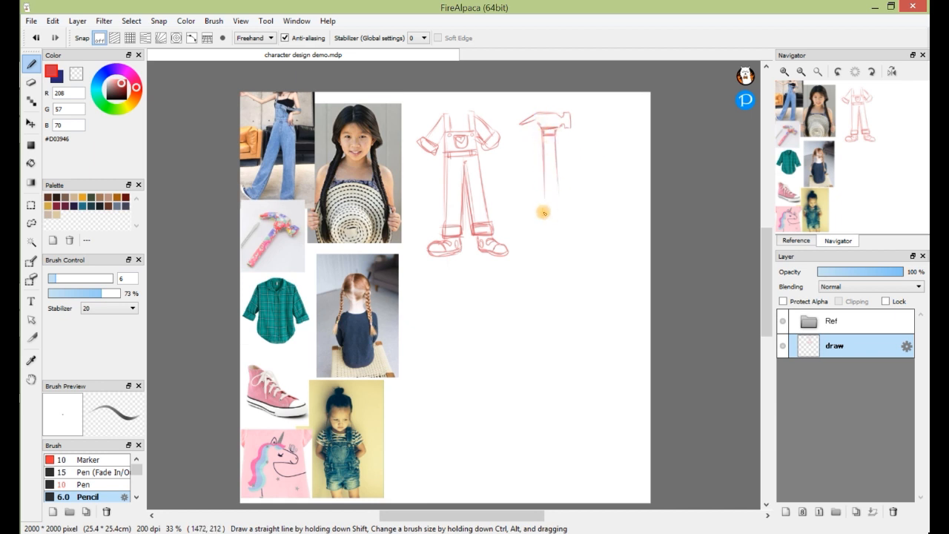
{"action": "mouse_move", "coordinate": [556, 139]}
{"action": "left_mouse_down"}
{"action": "mouse_move", "coordinate": [560, 213]}
{"action": "mouse_move", "coordinate": [559, 159]}
{"action": "mouse_move", "coordinate": [544, 216]}
{"action": "mouse_move", "coordinate": [560, 188]}
{"action": "mouse_move", "coordinate": [560, 224]}
{"action": "left_mouse_up"}
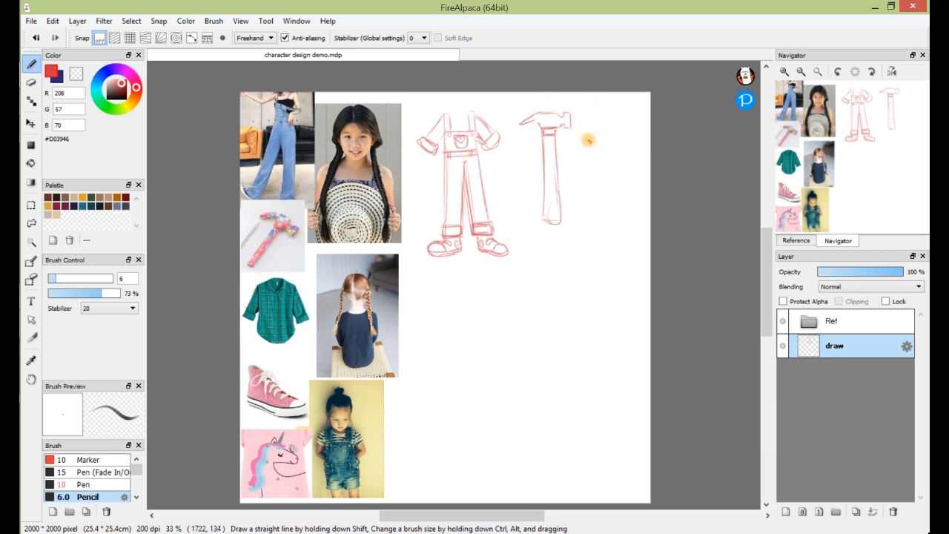
- Sketch a second hammer with a rounded head and a shorter handle with a capped end beside the first
{"action": "mouse_move", "coordinate": [575, 139]}
{"action": "left_mouse_down"}
{"action": "mouse_move", "coordinate": [598, 127]}
{"action": "mouse_move", "coordinate": [615, 139]}
{"action": "mouse_move", "coordinate": [622, 131]}
{"action": "mouse_move", "coordinate": [618, 155]}
{"action": "mouse_move", "coordinate": [593, 131]}
{"action": "mouse_move", "coordinate": [614, 137]}
{"action": "left_mouse_up"}
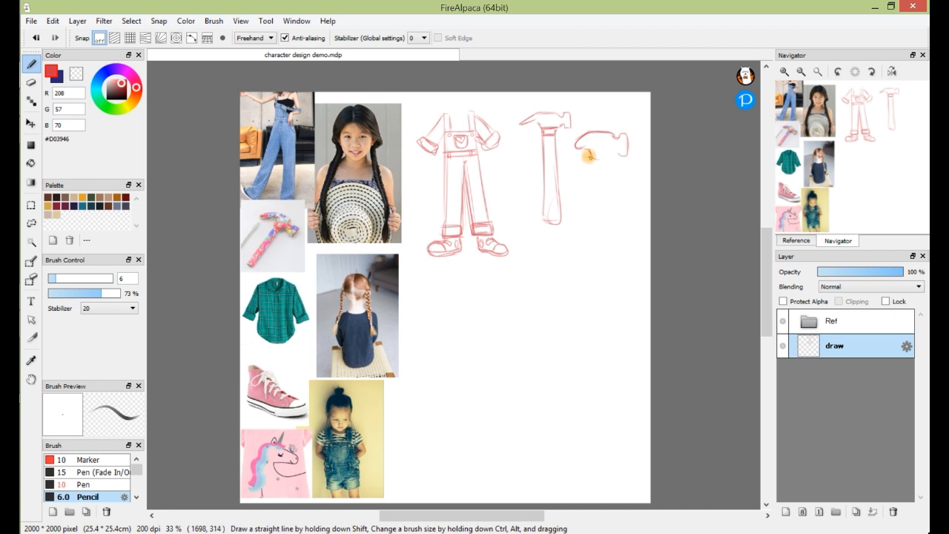
{"action": "mouse_move", "coordinate": [617, 152]}
{"action": "left_mouse_down"}
{"action": "mouse_move", "coordinate": [604, 162]}
{"action": "mouse_move", "coordinate": [577, 148]}
{"action": "left_mouse_up"}
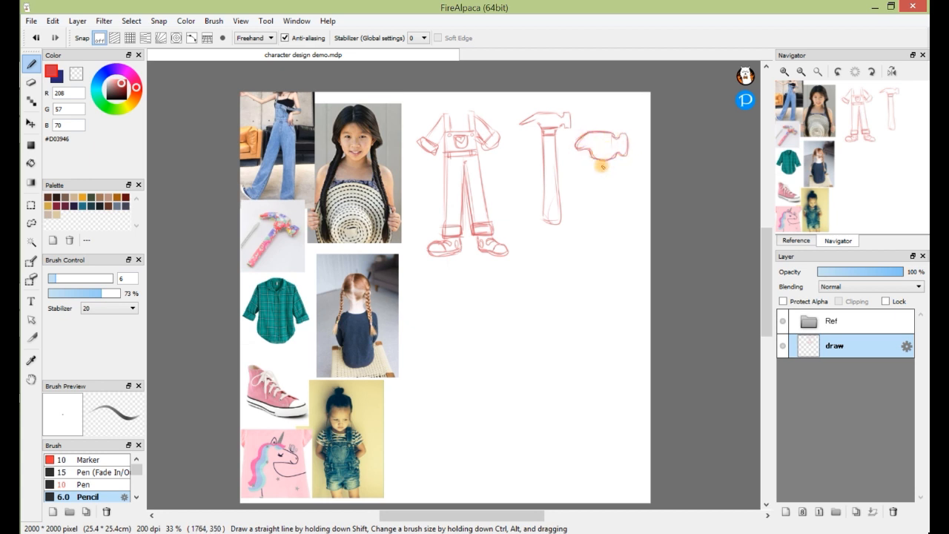
{"action": "mouse_move", "coordinate": [609, 159]}
{"action": "left_mouse_down"}
{"action": "mouse_move", "coordinate": [611, 211]}
{"action": "mouse_move", "coordinate": [606, 172]}
{"action": "mouse_move", "coordinate": [594, 162]}
{"action": "mouse_move", "coordinate": [596, 220]}
{"action": "left_mouse_up"}
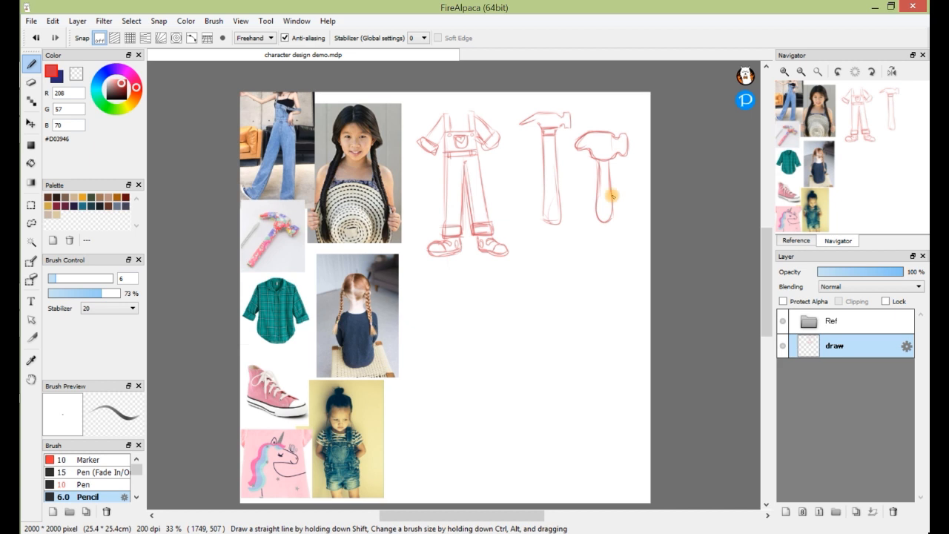
{"action": "mouse_move", "coordinate": [595, 212]}
{"action": "left_mouse_down"}
{"action": "mouse_move", "coordinate": [616, 212]}
{"action": "mouse_move", "coordinate": [611, 170]}
{"action": "mouse_move", "coordinate": [607, 178]}
{"action": "left_mouse_up"}
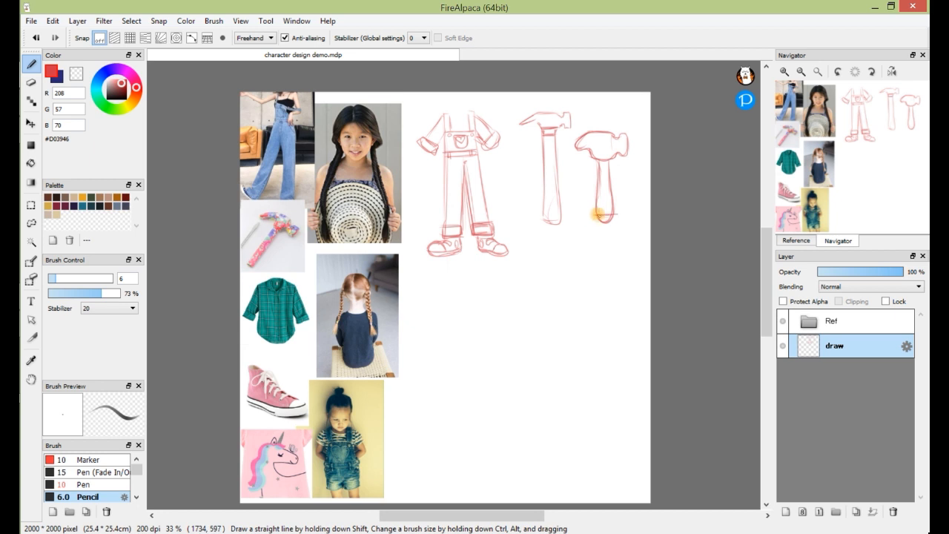
{"action": "left_click_drag", "start_coordinate": [593, 212], "coordinate": [617, 218]}
{"action": "left_click_drag", "start_coordinate": [616, 216], "coordinate": [604, 215]}
- Cut the outfit and both hammer sketches from the draw layer with a rectangular selection and clear the selection
{"action": "key", "text": "space"}
{"action": "left_click_drag", "start_coordinate": [570, 297], "coordinate": [589, 292]}
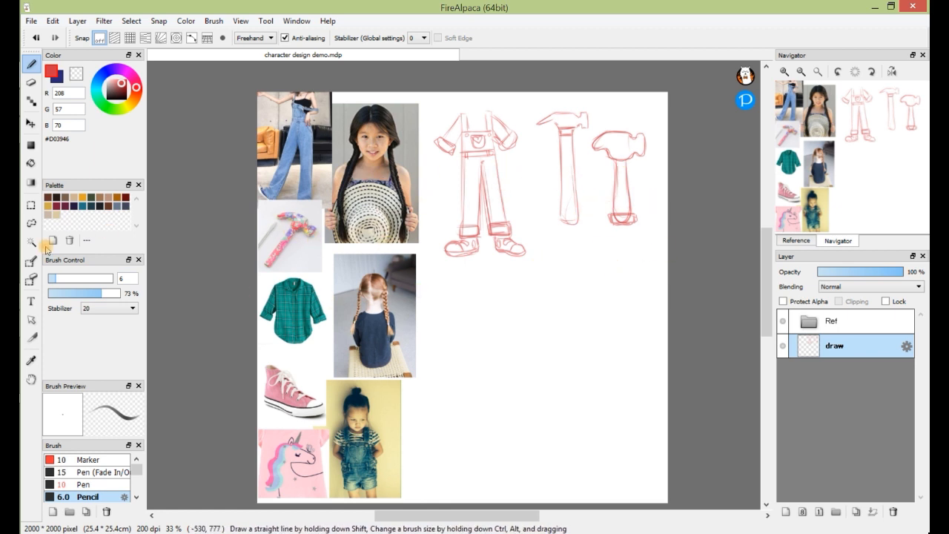
{"action": "left_click", "coordinate": [30, 206]}
{"action": "mouse_move", "coordinate": [426, 97]}
{"action": "left_mouse_down"}
{"action": "mouse_move", "coordinate": [618, 267]}
{"action": "mouse_move", "coordinate": [703, 311]}
{"action": "left_mouse_up"}
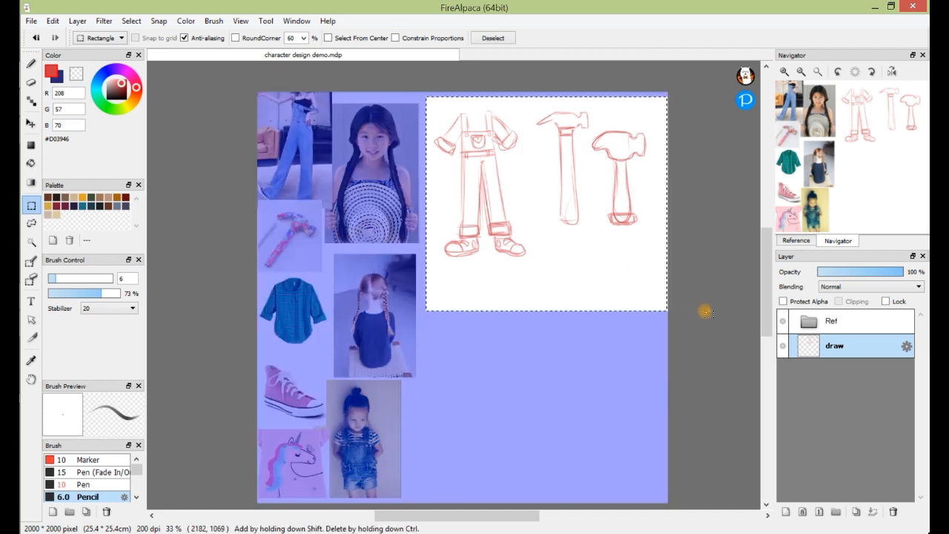
{"action": "key", "text": "ctrl+x"}
{"action": "key", "text": "ctrl+d"}
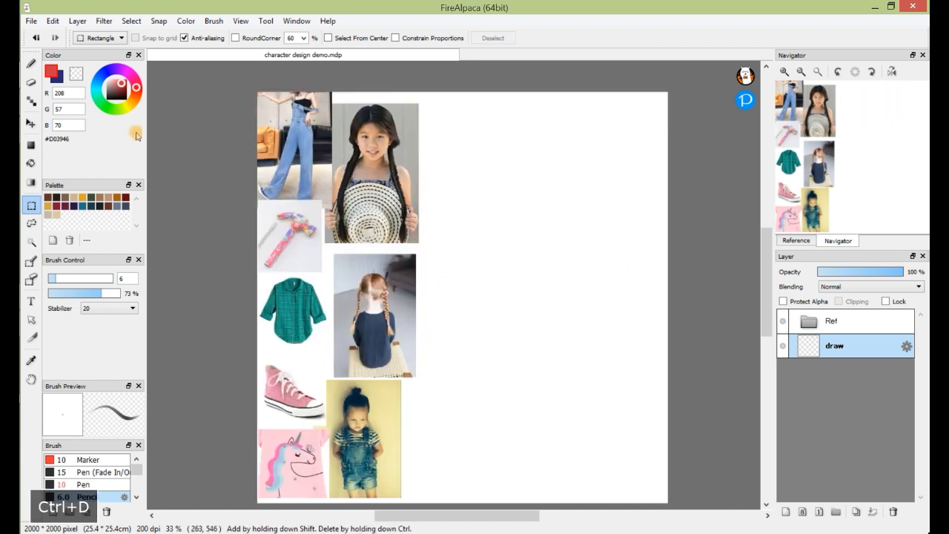
- Sketch a slim standing figure with the Pencil: large head, narrow torso, long legs, one hand on the hip and the other raised
{"action": "left_click", "coordinate": [31, 65]}
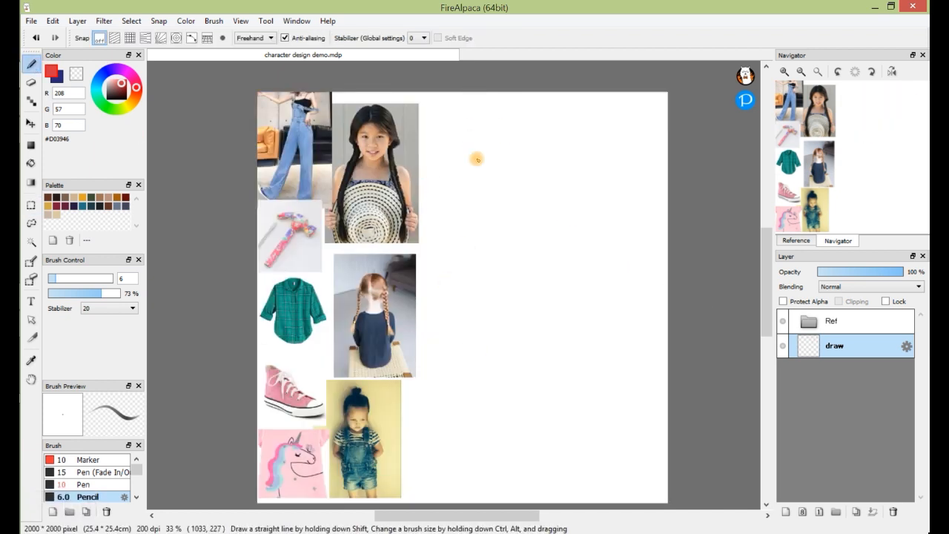
{"action": "mouse_move", "coordinate": [478, 155]}
{"action": "left_mouse_down"}
{"action": "mouse_move", "coordinate": [502, 125]}
{"action": "mouse_move", "coordinate": [483, 131]}
{"action": "mouse_move", "coordinate": [523, 142]}
{"action": "mouse_move", "coordinate": [484, 135]}
{"action": "mouse_move", "coordinate": [478, 145]}
{"action": "mouse_move", "coordinate": [524, 151]}
{"action": "mouse_move", "coordinate": [491, 131]}
{"action": "mouse_move", "coordinate": [485, 170]}
{"action": "mouse_move", "coordinate": [484, 154]}
{"action": "mouse_move", "coordinate": [522, 176]}
{"action": "mouse_move", "coordinate": [535, 160]}
{"action": "mouse_move", "coordinate": [525, 150]}
{"action": "mouse_move", "coordinate": [523, 178]}
{"action": "mouse_move", "coordinate": [518, 135]}
{"action": "mouse_move", "coordinate": [477, 161]}
{"action": "mouse_move", "coordinate": [482, 134]}
{"action": "mouse_move", "coordinate": [504, 177]}
{"action": "mouse_move", "coordinate": [519, 173]}
{"action": "mouse_move", "coordinate": [494, 176]}
{"action": "mouse_move", "coordinate": [511, 180]}
{"action": "mouse_move", "coordinate": [499, 187]}
{"action": "mouse_move", "coordinate": [501, 218]}
{"action": "mouse_move", "coordinate": [497, 206]}
{"action": "mouse_move", "coordinate": [516, 203]}
{"action": "mouse_move", "coordinate": [497, 205]}
{"action": "mouse_move", "coordinate": [518, 214]}
{"action": "mouse_move", "coordinate": [499, 194]}
{"action": "mouse_move", "coordinate": [507, 189]}
{"action": "mouse_move", "coordinate": [502, 234]}
{"action": "mouse_move", "coordinate": [505, 186]}
{"action": "left_mouse_up"}
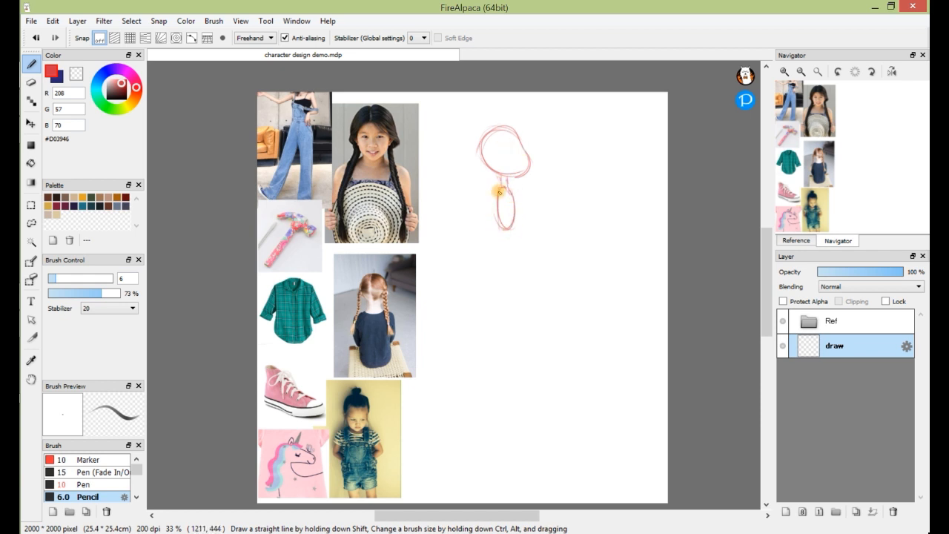
{"action": "left_click_drag", "start_coordinate": [499, 232], "coordinate": [491, 343]}
{"action": "left_click_drag", "start_coordinate": [511, 228], "coordinate": [528, 320]}
{"action": "left_click_drag", "start_coordinate": [496, 252], "coordinate": [504, 340]}
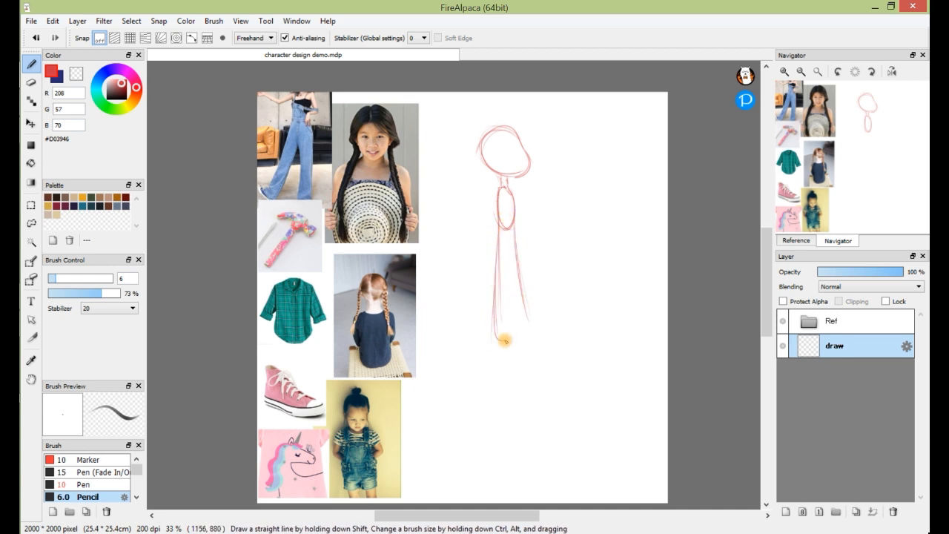
{"action": "mouse_move", "coordinate": [512, 236]}
{"action": "left_mouse_down"}
{"action": "mouse_move", "coordinate": [527, 324]}
{"action": "mouse_move", "coordinate": [517, 331]}
{"action": "mouse_move", "coordinate": [491, 320]}
{"action": "mouse_move", "coordinate": [518, 322]}
{"action": "mouse_move", "coordinate": [489, 334]}
{"action": "mouse_move", "coordinate": [515, 319]}
{"action": "left_mouse_up"}
{"action": "mouse_move", "coordinate": [500, 186]}
{"action": "left_mouse_down"}
{"action": "mouse_move", "coordinate": [477, 207]}
{"action": "mouse_move", "coordinate": [493, 225]}
{"action": "left_mouse_up"}
{"action": "mouse_move", "coordinate": [516, 188]}
{"action": "left_mouse_down"}
{"action": "mouse_move", "coordinate": [545, 176]}
{"action": "mouse_move", "coordinate": [510, 187]}
{"action": "mouse_move", "coordinate": [550, 160]}
{"action": "mouse_move", "coordinate": [552, 174]}
{"action": "mouse_move", "coordinate": [563, 159]}
{"action": "mouse_move", "coordinate": [572, 176]}
{"action": "mouse_move", "coordinate": [568, 158]}
{"action": "mouse_move", "coordinate": [566, 176]}
{"action": "mouse_move", "coordinate": [511, 191]}
{"action": "mouse_move", "coordinate": [543, 186]}
{"action": "mouse_move", "coordinate": [519, 189]}
{"action": "mouse_move", "coordinate": [545, 175]}
{"action": "mouse_move", "coordinate": [515, 195]}
{"action": "left_mouse_up"}
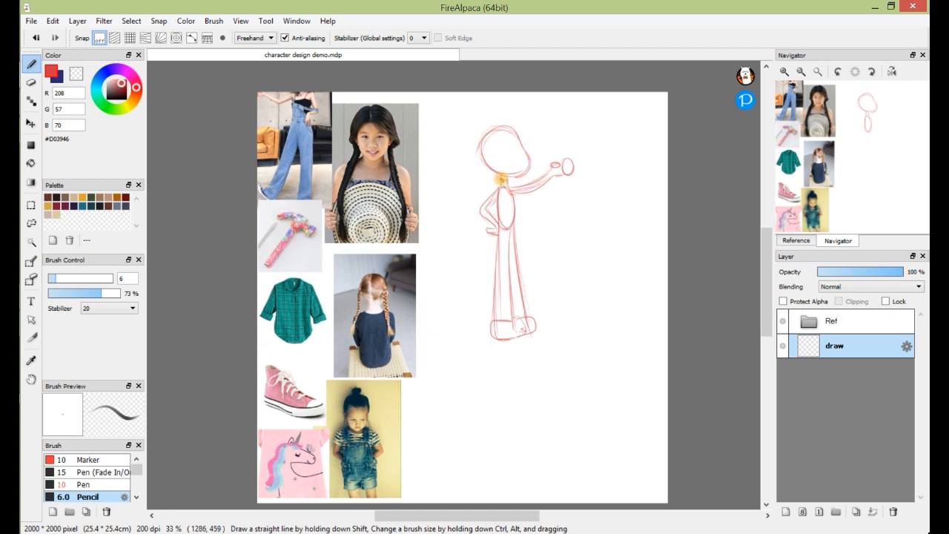
- Detail the figure with a smiling face, a hammer in the raised hand, an overalls bib and shoes
{"action": "left_click_drag", "start_coordinate": [514, 155], "coordinate": [520, 157]}
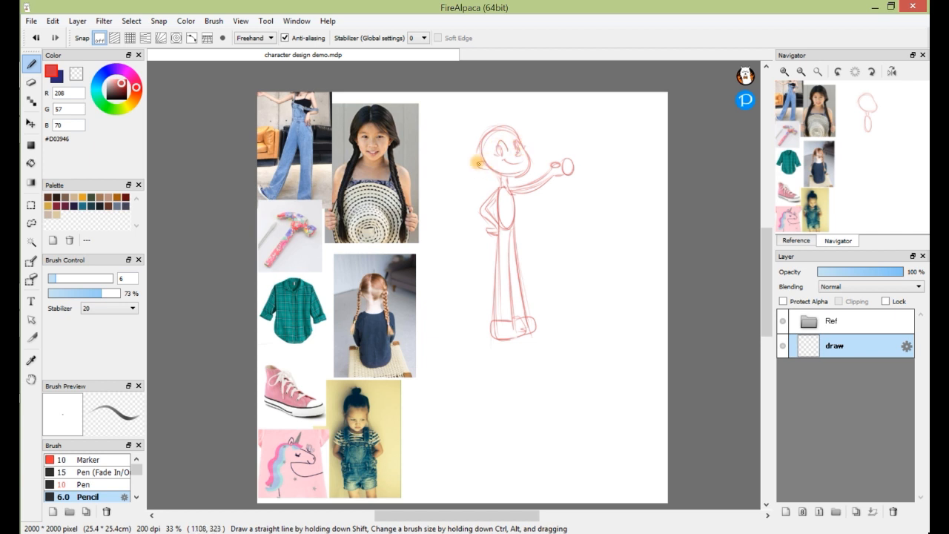
{"action": "mouse_move", "coordinate": [558, 165]}
{"action": "left_mouse_down"}
{"action": "mouse_move", "coordinate": [568, 196]}
{"action": "mouse_move", "coordinate": [556, 167]}
{"action": "mouse_move", "coordinate": [559, 196]}
{"action": "left_mouse_up"}
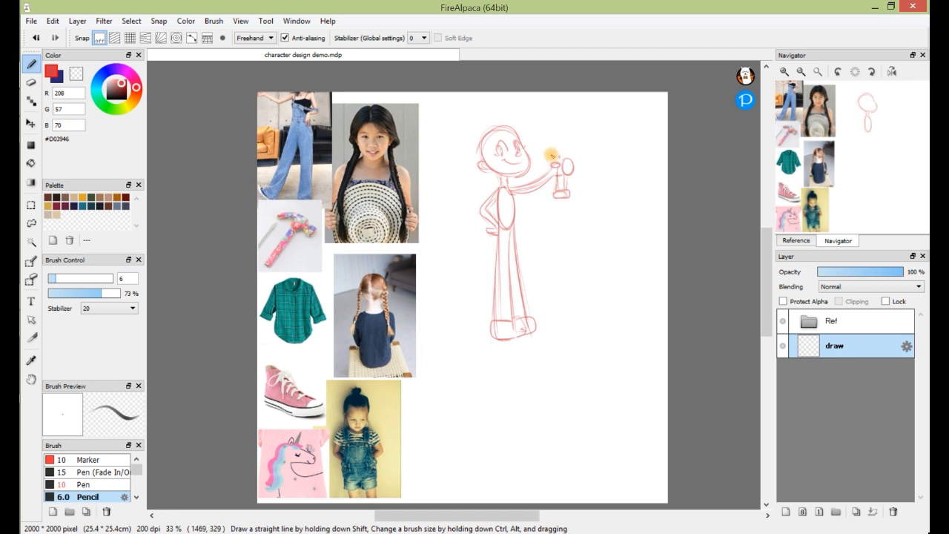
{"action": "key", "text": "ctrl+z"}
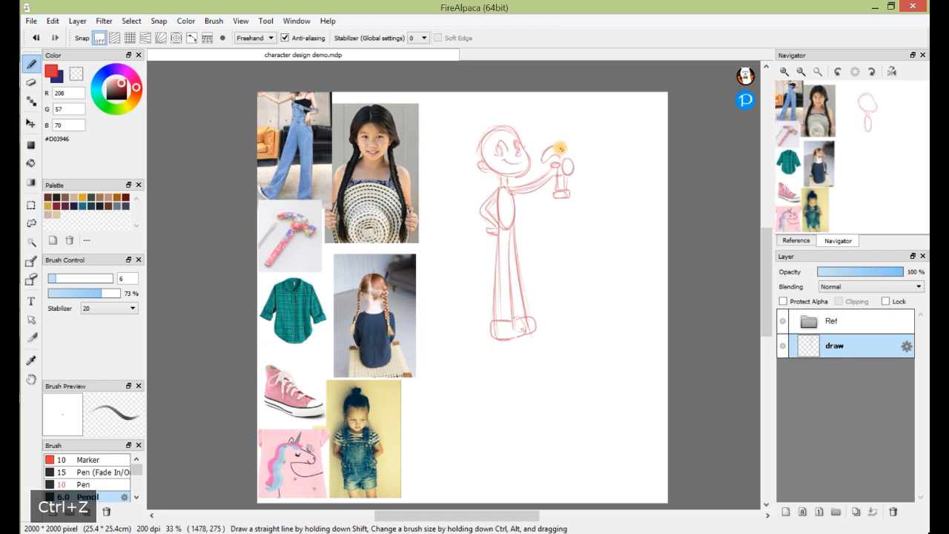
{"action": "mouse_move", "coordinate": [551, 149]}
{"action": "left_mouse_down"}
{"action": "mouse_move", "coordinate": [579, 148]}
{"action": "mouse_move", "coordinate": [582, 163]}
{"action": "mouse_move", "coordinate": [558, 146]}
{"action": "mouse_move", "coordinate": [541, 156]}
{"action": "mouse_move", "coordinate": [555, 158]}
{"action": "mouse_move", "coordinate": [545, 147]}
{"action": "mouse_move", "coordinate": [577, 146]}
{"action": "mouse_move", "coordinate": [565, 142]}
{"action": "mouse_move", "coordinate": [583, 156]}
{"action": "mouse_move", "coordinate": [578, 143]}
{"action": "mouse_move", "coordinate": [579, 162]}
{"action": "mouse_move", "coordinate": [555, 162]}
{"action": "mouse_move", "coordinate": [566, 140]}
{"action": "mouse_move", "coordinate": [543, 156]}
{"action": "mouse_move", "coordinate": [559, 180]}
{"action": "left_mouse_up"}
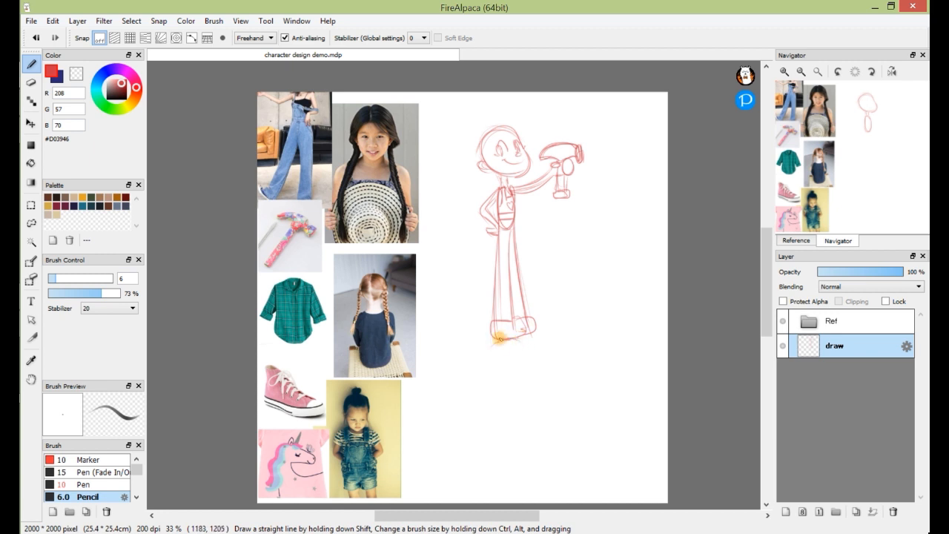
{"action": "mouse_move", "coordinate": [498, 346]}
{"action": "left_mouse_down"}
{"action": "mouse_move", "coordinate": [521, 351]}
{"action": "mouse_move", "coordinate": [517, 341]}
{"action": "mouse_move", "coordinate": [502, 349]}
{"action": "mouse_move", "coordinate": [528, 356]}
{"action": "mouse_move", "coordinate": [517, 339]}
{"action": "left_mouse_up"}
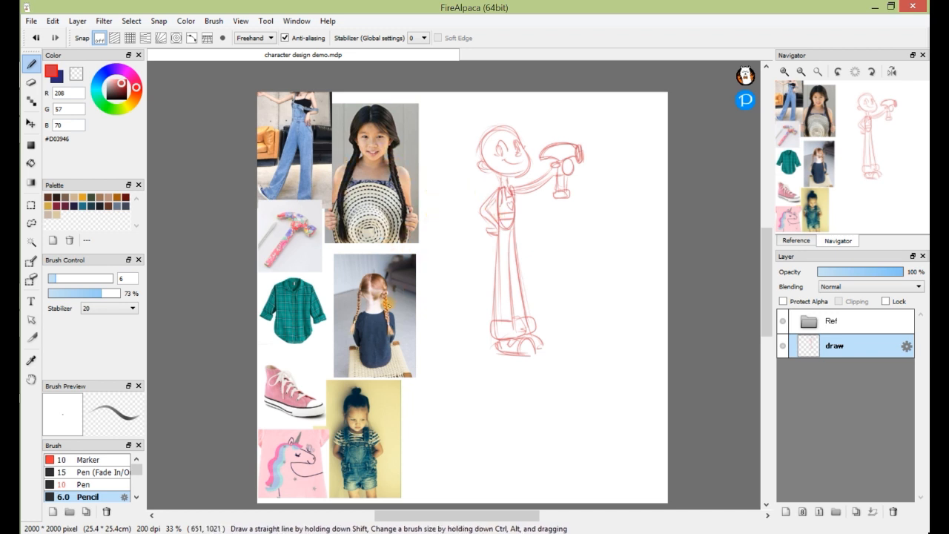
- Add long hair with a swept fringe to the figure, and dress it in a shirt with rolled cuffs and a neck bow
{"action": "mouse_move", "coordinate": [476, 181]}
{"action": "left_mouse_down"}
{"action": "mouse_move", "coordinate": [477, 143]}
{"action": "mouse_move", "coordinate": [476, 192]}
{"action": "mouse_move", "coordinate": [474, 161]}
{"action": "mouse_move", "coordinate": [486, 177]}
{"action": "left_mouse_up"}
{"action": "mouse_move", "coordinate": [473, 191]}
{"action": "left_mouse_down"}
{"action": "mouse_move", "coordinate": [489, 174]}
{"action": "mouse_move", "coordinate": [477, 160]}
{"action": "mouse_move", "coordinate": [491, 172]}
{"action": "mouse_move", "coordinate": [476, 201]}
{"action": "mouse_move", "coordinate": [472, 185]}
{"action": "mouse_move", "coordinate": [469, 203]}
{"action": "left_mouse_up"}
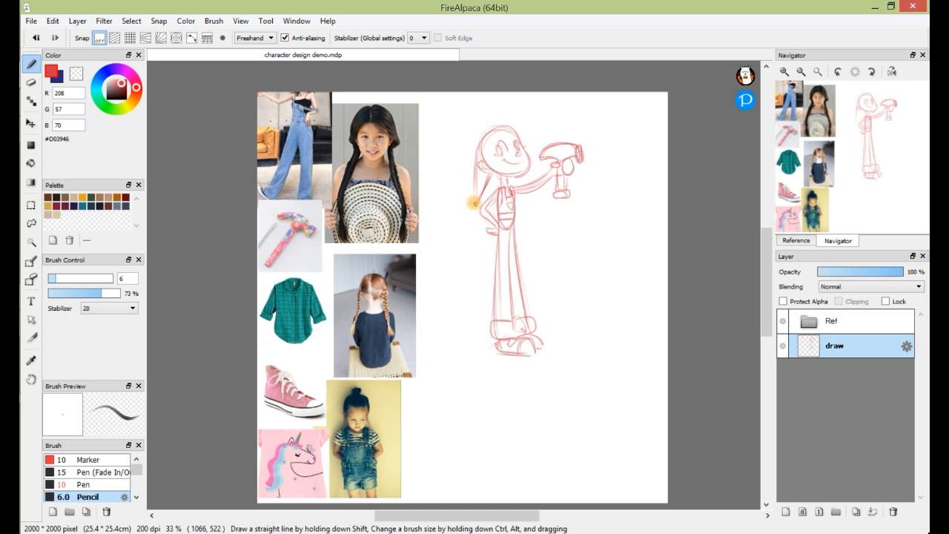
{"action": "mouse_move", "coordinate": [474, 208]}
{"action": "left_mouse_down"}
{"action": "mouse_move", "coordinate": [477, 223]}
{"action": "mouse_move", "coordinate": [485, 169]}
{"action": "mouse_move", "coordinate": [496, 147]}
{"action": "mouse_move", "coordinate": [491, 178]}
{"action": "mouse_move", "coordinate": [501, 179]}
{"action": "mouse_move", "coordinate": [511, 152]}
{"action": "mouse_move", "coordinate": [490, 134]}
{"action": "left_mouse_up"}
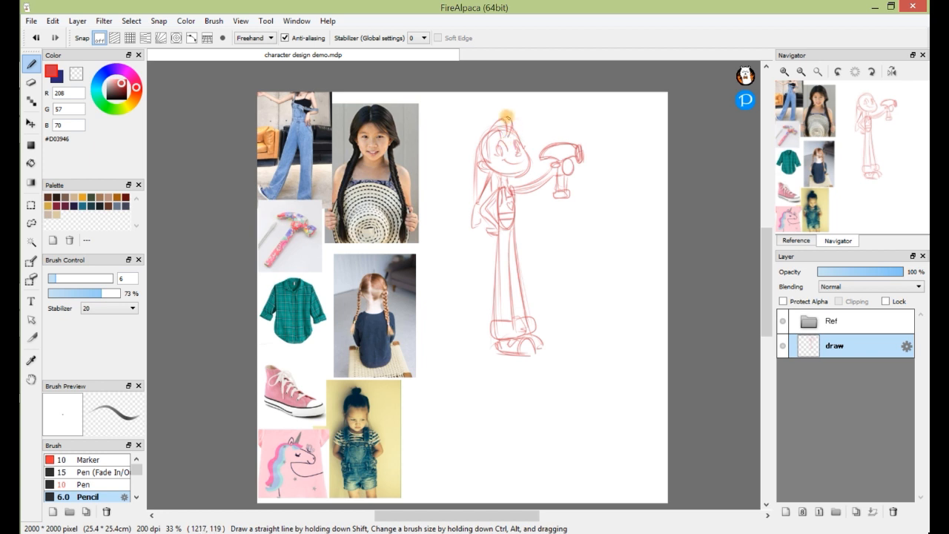
{"action": "left_click_drag", "start_coordinate": [523, 123], "coordinate": [515, 138]}
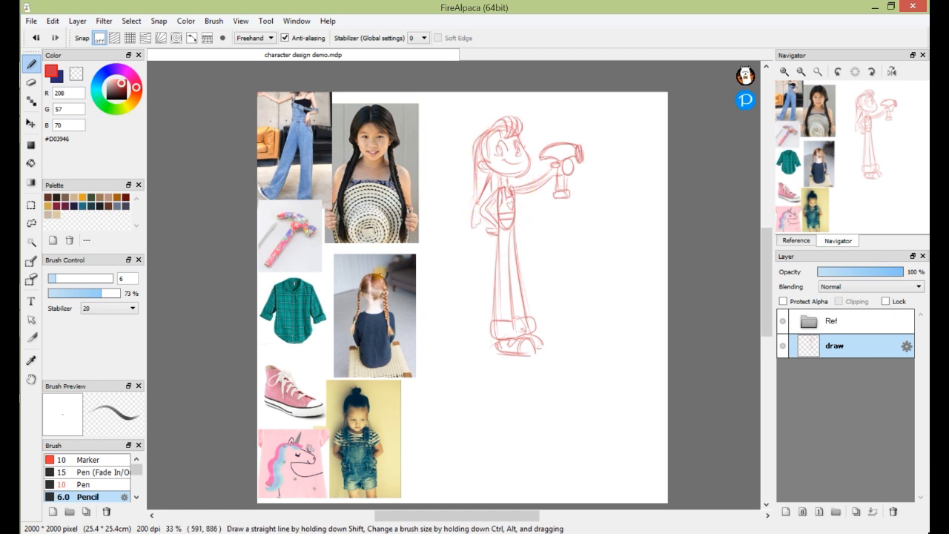
{"action": "mouse_move", "coordinate": [532, 180]}
{"action": "left_mouse_down"}
{"action": "mouse_move", "coordinate": [529, 194]}
{"action": "mouse_move", "coordinate": [536, 188]}
{"action": "left_mouse_up"}
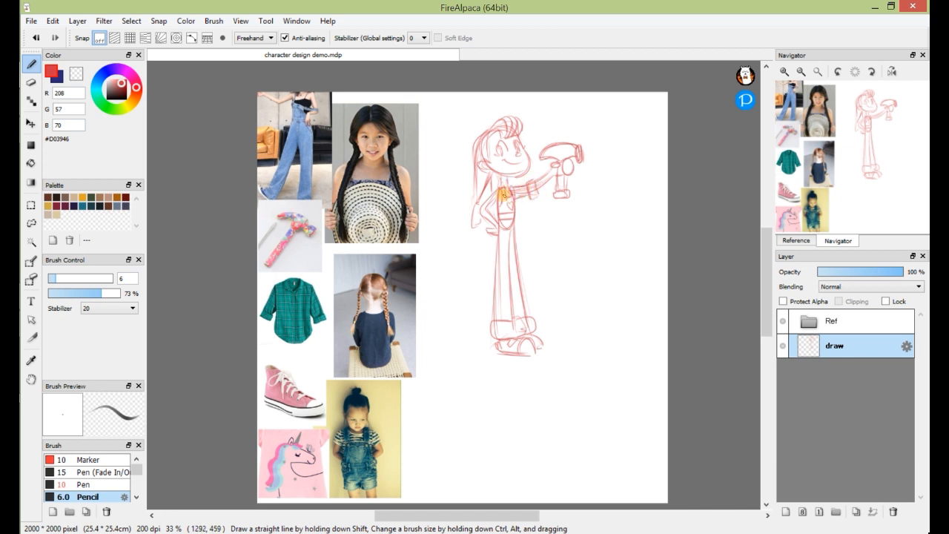
{"action": "left_click_drag", "start_coordinate": [475, 214], "coordinate": [490, 202]}
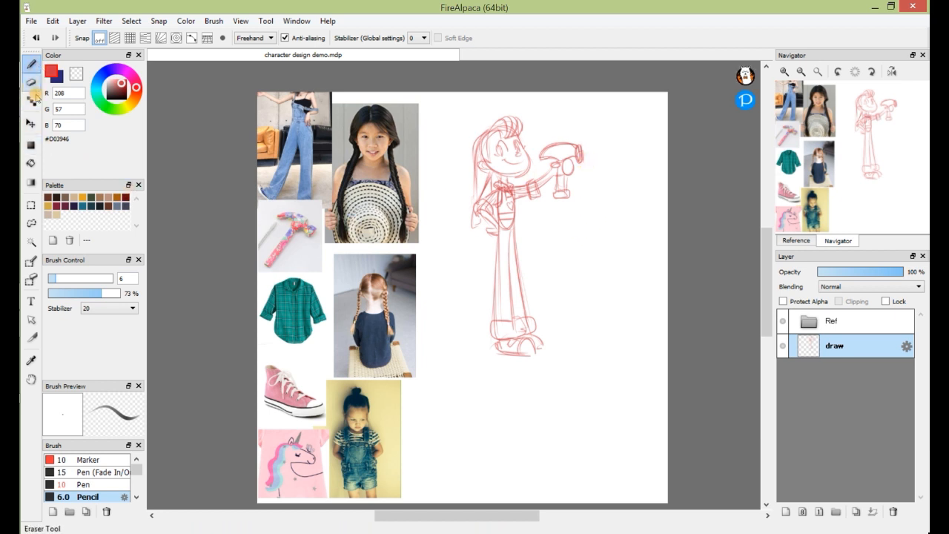
- Select the figure sketch, scale it down proportionally, move it beside the photo of the girl holding the hat, and deselect it
{"action": "left_click", "coordinate": [31, 206]}
{"action": "mouse_move", "coordinate": [443, 110]}
{"action": "left_mouse_down"}
{"action": "mouse_move", "coordinate": [603, 335]}
{"action": "mouse_move", "coordinate": [625, 387]}
{"action": "left_mouse_up"}
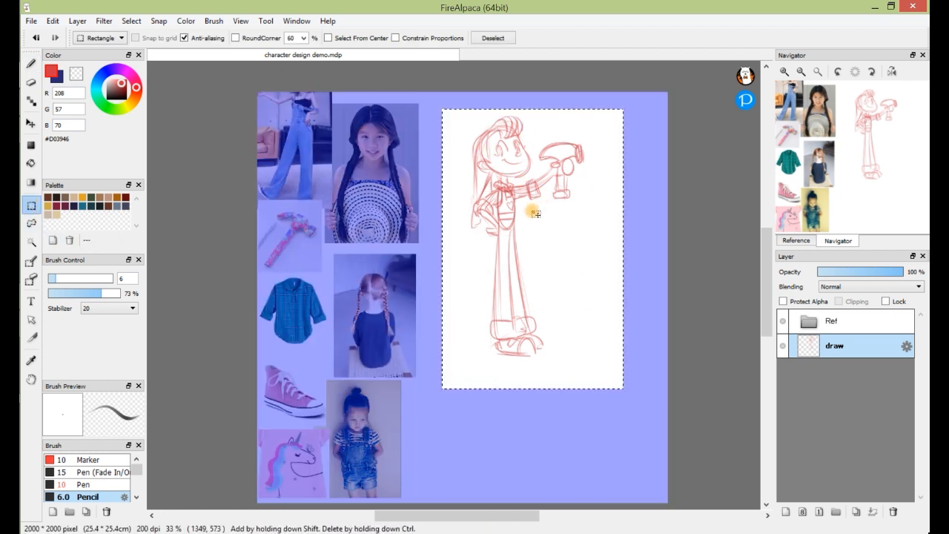
{"action": "key", "text": "ctrl+t"}
{"action": "left_click", "coordinate": [31, 123]}
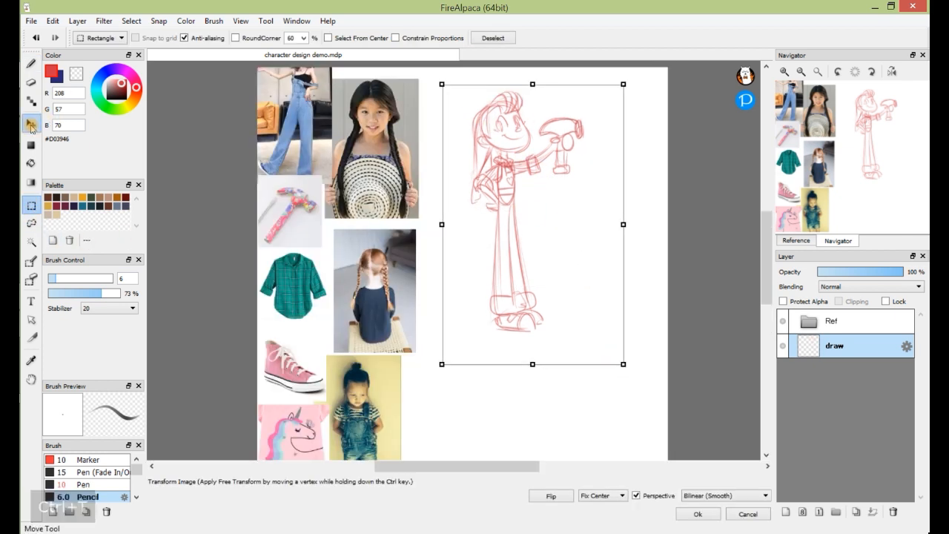
{"action": "key", "text": "ctrl+t"}
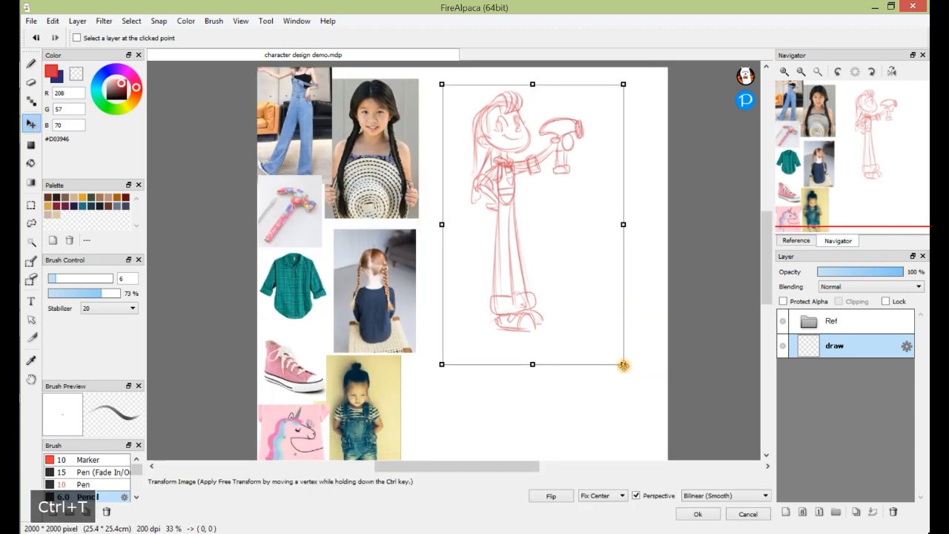
{"action": "left_click_drag", "start_coordinate": [622, 362], "coordinate": [568, 294]}
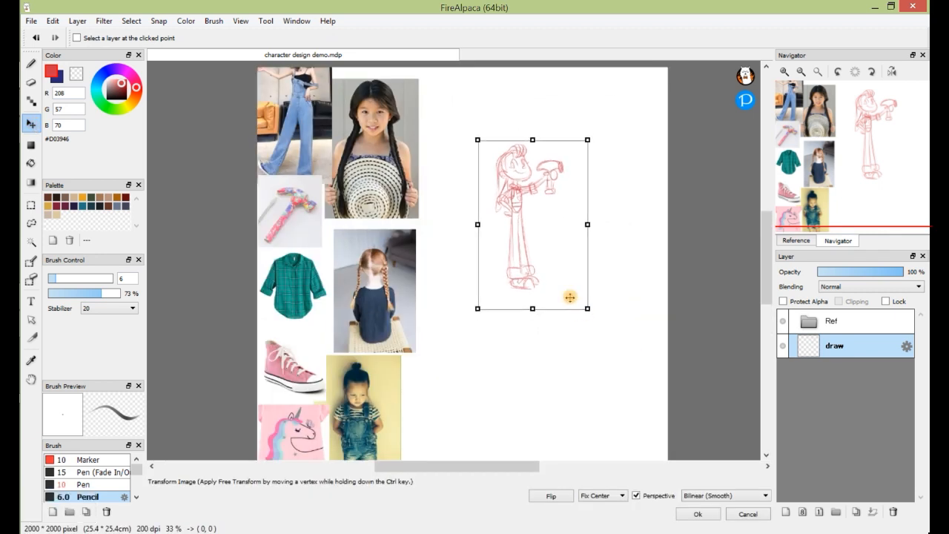
{"action": "left_click_drag", "start_coordinate": [508, 221], "coordinate": [456, 179]}
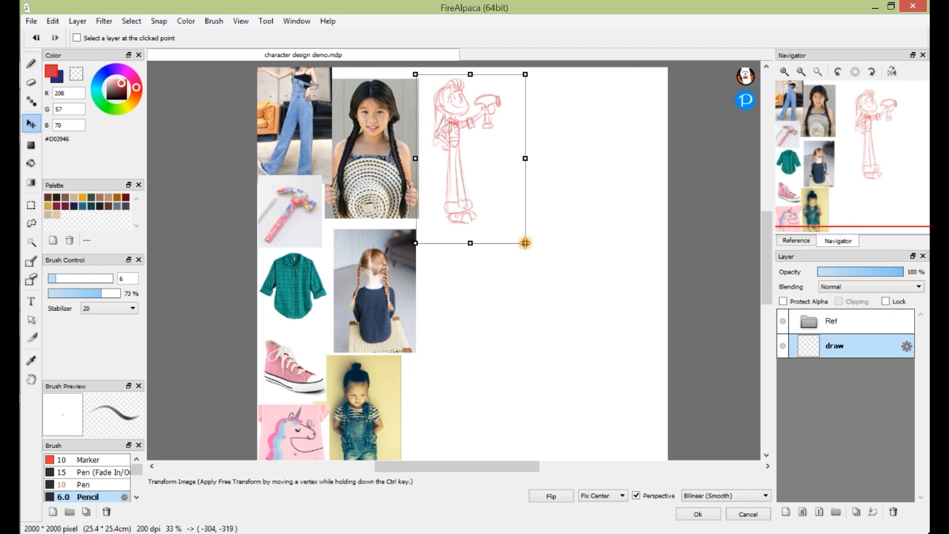
{"action": "left_click_drag", "start_coordinate": [525, 242], "coordinate": [521, 237]}
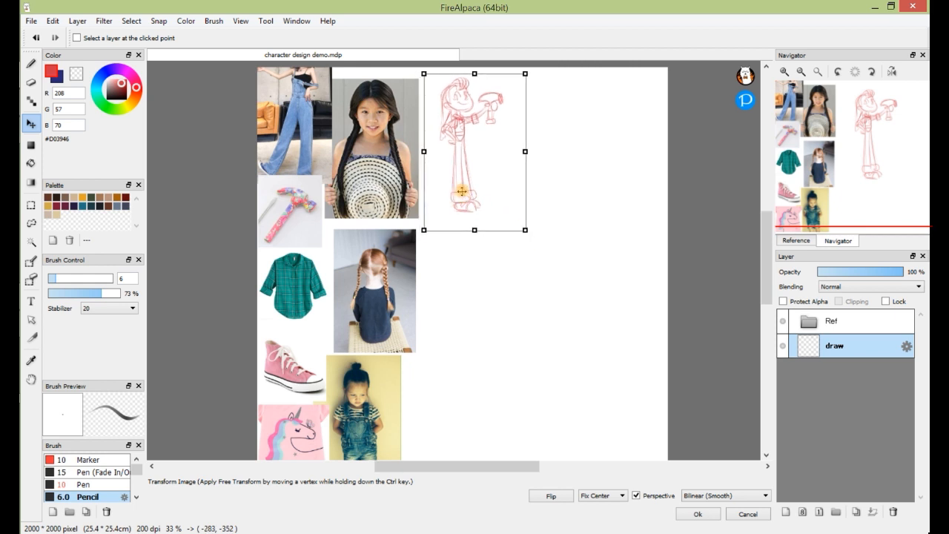
{"action": "key", "text": "Return"}
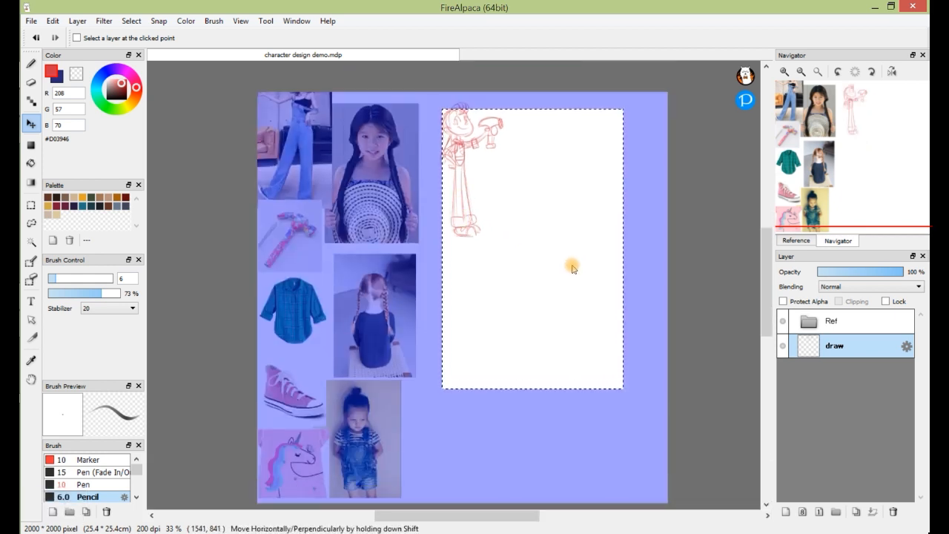
{"action": "key", "text": "ctrl+d"}
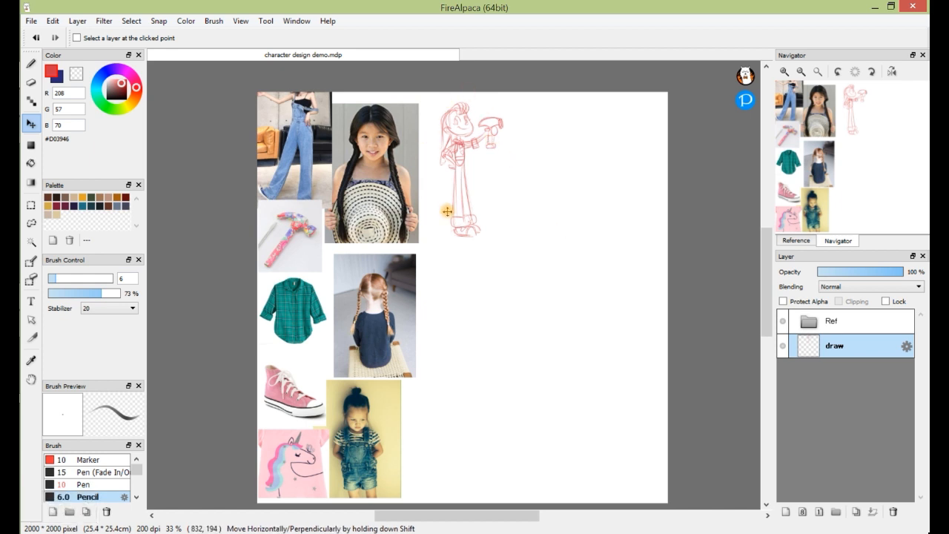
- Sketch a large round head with a curved vertical centre guideline in the blank area beside the first figure, using the Pencil
{"action": "key", "text": "e"}
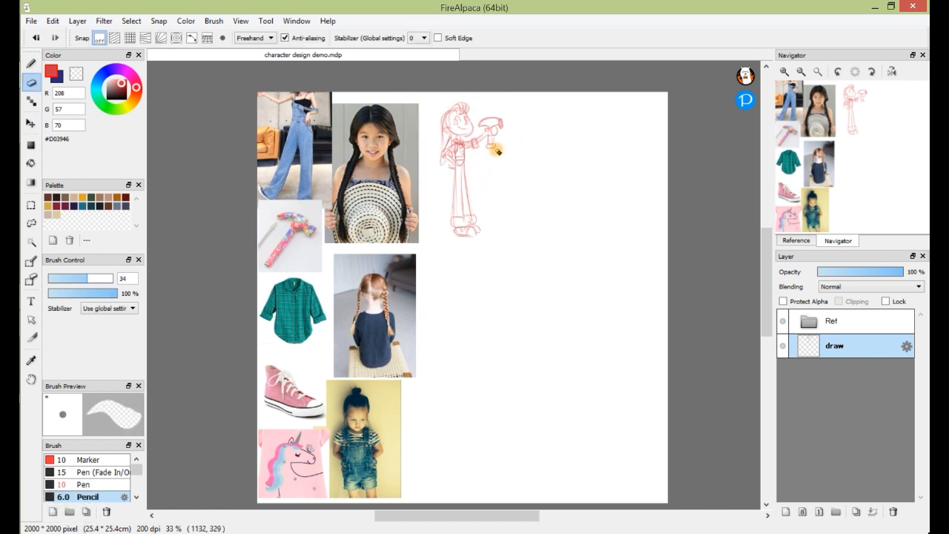
{"action": "key", "text": "v"}
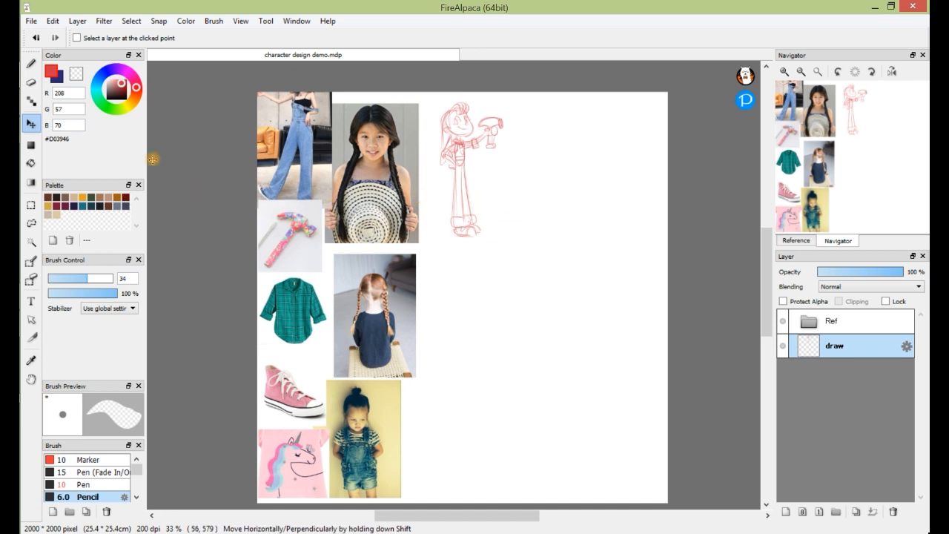
{"action": "left_click", "coordinate": [30, 65]}
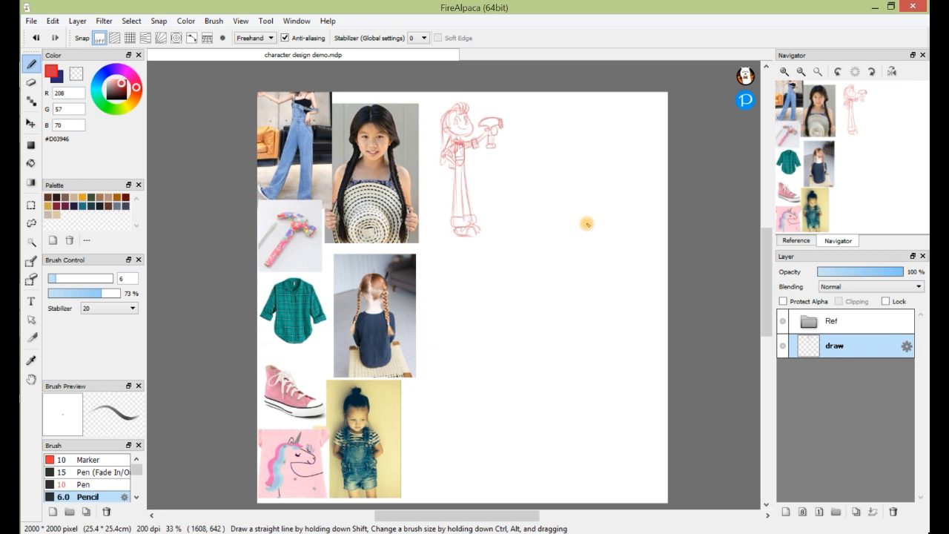
{"action": "left_click", "coordinate": [783, 71]}
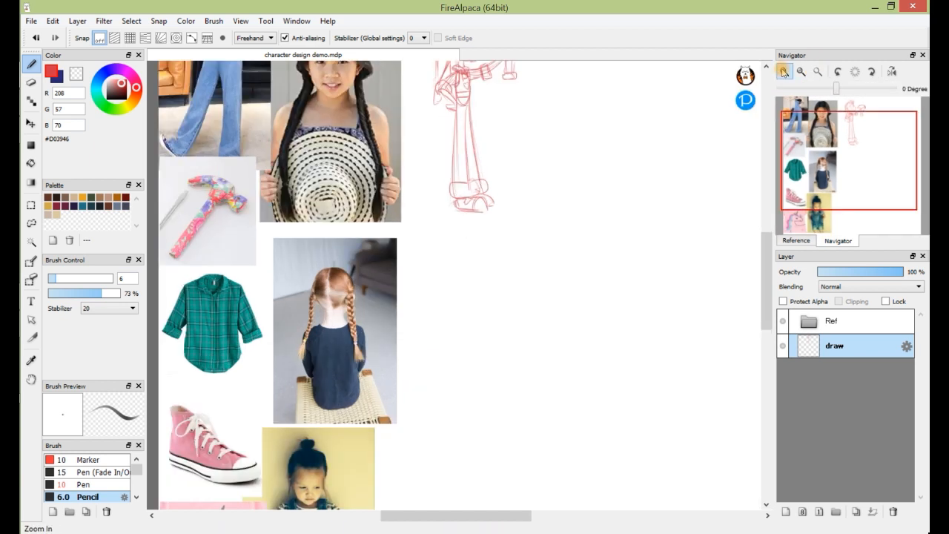
{"action": "left_click_drag", "start_coordinate": [764, 254], "coordinate": [764, 226]}
{"action": "mouse_move", "coordinate": [509, 515]}
{"action": "left_mouse_down"}
{"action": "mouse_move", "coordinate": [536, 510]}
{"action": "mouse_move", "coordinate": [536, 423]}
{"action": "left_mouse_up"}
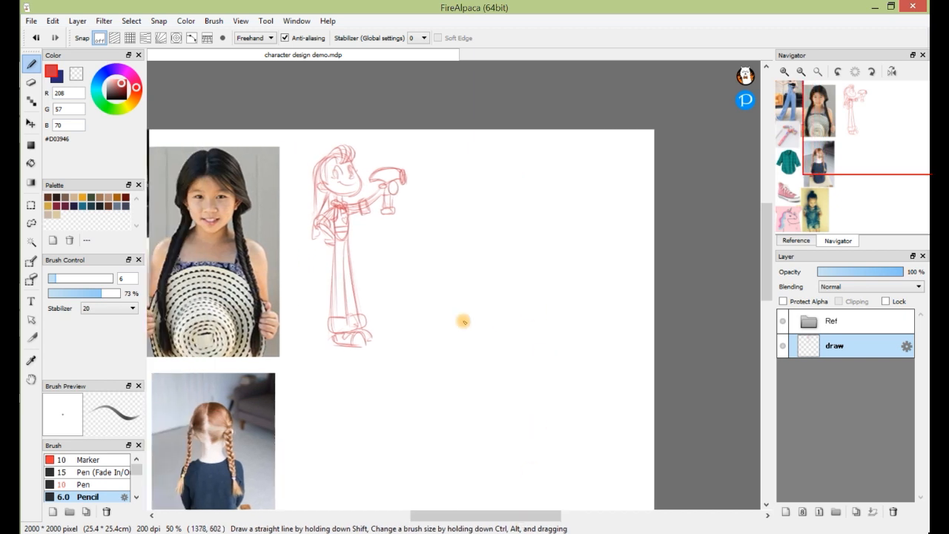
{"action": "left_click_drag", "start_coordinate": [766, 252], "coordinate": [766, 262]}
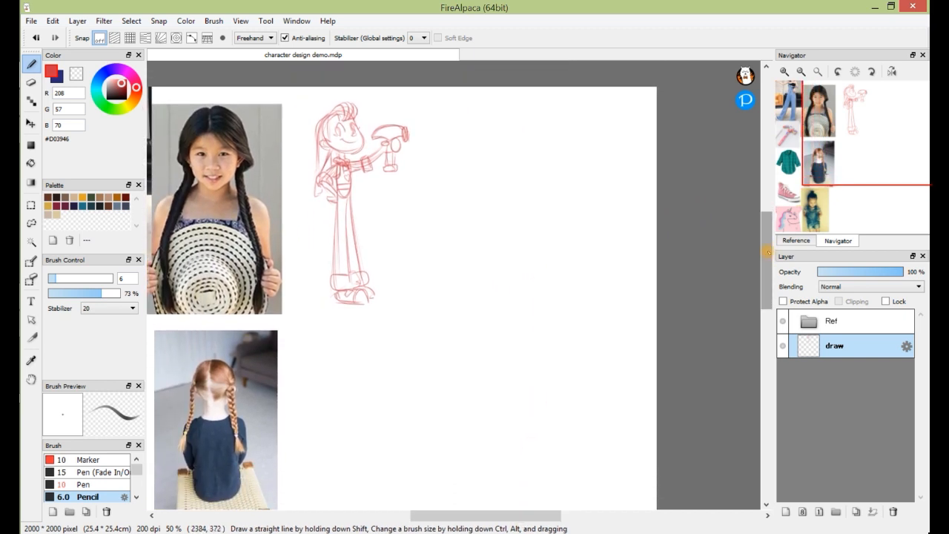
{"action": "left_click_drag", "start_coordinate": [501, 194], "coordinate": [479, 259]}
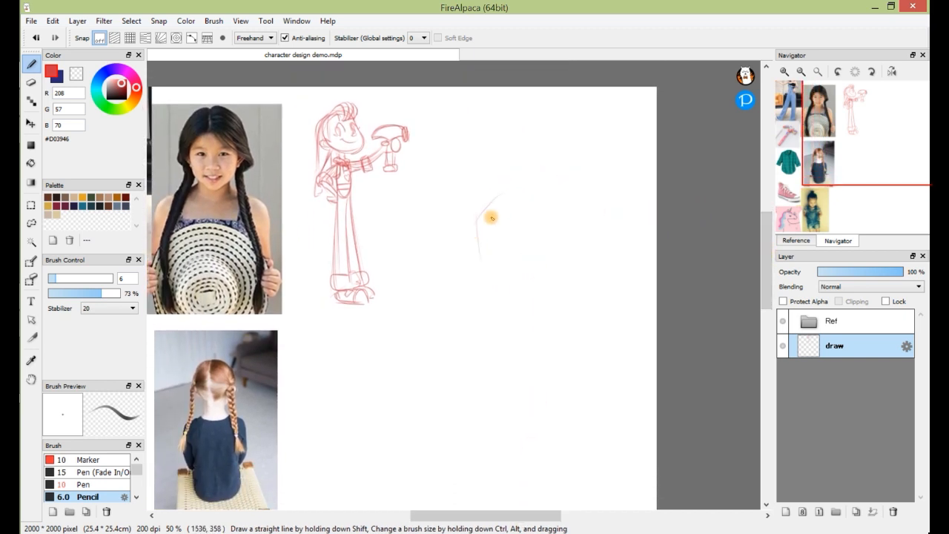
{"action": "mouse_move", "coordinate": [491, 199]}
{"action": "left_mouse_down"}
{"action": "mouse_move", "coordinate": [549, 220]}
{"action": "mouse_move", "coordinate": [526, 190]}
{"action": "mouse_move", "coordinate": [550, 229]}
{"action": "mouse_move", "coordinate": [475, 231]}
{"action": "mouse_move", "coordinate": [476, 275]}
{"action": "mouse_move", "coordinate": [476, 218]}
{"action": "mouse_move", "coordinate": [498, 202]}
{"action": "mouse_move", "coordinate": [556, 276]}
{"action": "mouse_move", "coordinate": [481, 287]}
{"action": "mouse_move", "coordinate": [555, 230]}
{"action": "mouse_move", "coordinate": [479, 213]}
{"action": "mouse_move", "coordinate": [468, 224]}
{"action": "mouse_move", "coordinate": [524, 204]}
{"action": "mouse_move", "coordinate": [509, 194]}
{"action": "mouse_move", "coordinate": [530, 198]}
{"action": "mouse_move", "coordinate": [472, 239]}
{"action": "mouse_move", "coordinate": [476, 223]}
{"action": "mouse_move", "coordinate": [513, 287]}
{"action": "left_mouse_up"}
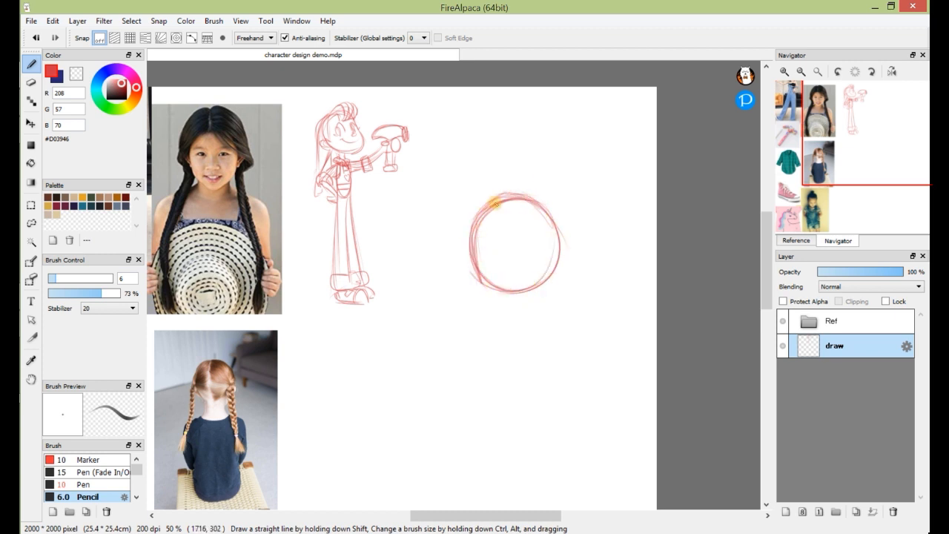
{"action": "mouse_move", "coordinate": [494, 202]}
{"action": "left_mouse_down"}
{"action": "mouse_move", "coordinate": [521, 209]}
{"action": "mouse_move", "coordinate": [492, 226]}
{"action": "mouse_move", "coordinate": [531, 247]}
{"action": "mouse_move", "coordinate": [493, 216]}
{"action": "mouse_move", "coordinate": [506, 300]}
{"action": "left_mouse_up"}
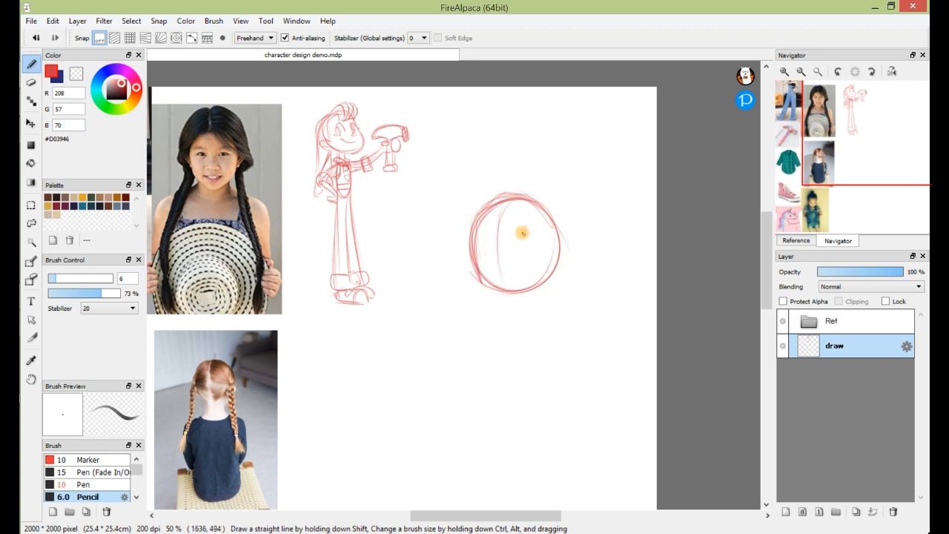
- Draw large oval eyes, a small pointed nose and an open smile on the new head, and extend its chin
{"action": "mouse_move", "coordinate": [513, 225]}
{"action": "left_mouse_down"}
{"action": "mouse_move", "coordinate": [534, 257]}
{"action": "mouse_move", "coordinate": [530, 232]}
{"action": "mouse_move", "coordinate": [519, 264]}
{"action": "mouse_move", "coordinate": [486, 252]}
{"action": "mouse_move", "coordinate": [480, 228]}
{"action": "mouse_move", "coordinate": [482, 257]}
{"action": "mouse_move", "coordinate": [491, 235]}
{"action": "mouse_move", "coordinate": [484, 269]}
{"action": "mouse_move", "coordinate": [492, 244]}
{"action": "mouse_move", "coordinate": [493, 261]}
{"action": "mouse_move", "coordinate": [484, 246]}
{"action": "mouse_move", "coordinate": [495, 247]}
{"action": "mouse_move", "coordinate": [486, 259]}
{"action": "mouse_move", "coordinate": [532, 253]}
{"action": "mouse_move", "coordinate": [529, 238]}
{"action": "mouse_move", "coordinate": [534, 257]}
{"action": "mouse_move", "coordinate": [524, 245]}
{"action": "mouse_move", "coordinate": [532, 238]}
{"action": "mouse_move", "coordinate": [534, 258]}
{"action": "mouse_move", "coordinate": [496, 255]}
{"action": "left_mouse_up"}
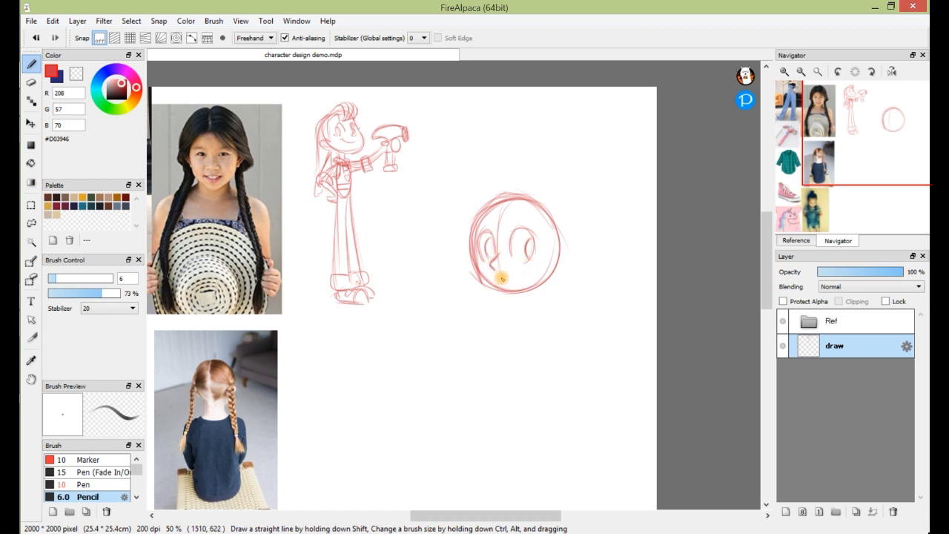
{"action": "left_click_drag", "start_coordinate": [495, 274], "coordinate": [518, 269]}
{"action": "mouse_move", "coordinate": [516, 276]}
{"action": "left_mouse_down"}
{"action": "mouse_move", "coordinate": [500, 302]}
{"action": "mouse_move", "coordinate": [475, 268]}
{"action": "mouse_move", "coordinate": [502, 308]}
{"action": "mouse_move", "coordinate": [550, 267]}
{"action": "mouse_move", "coordinate": [483, 285]}
{"action": "left_mouse_up"}
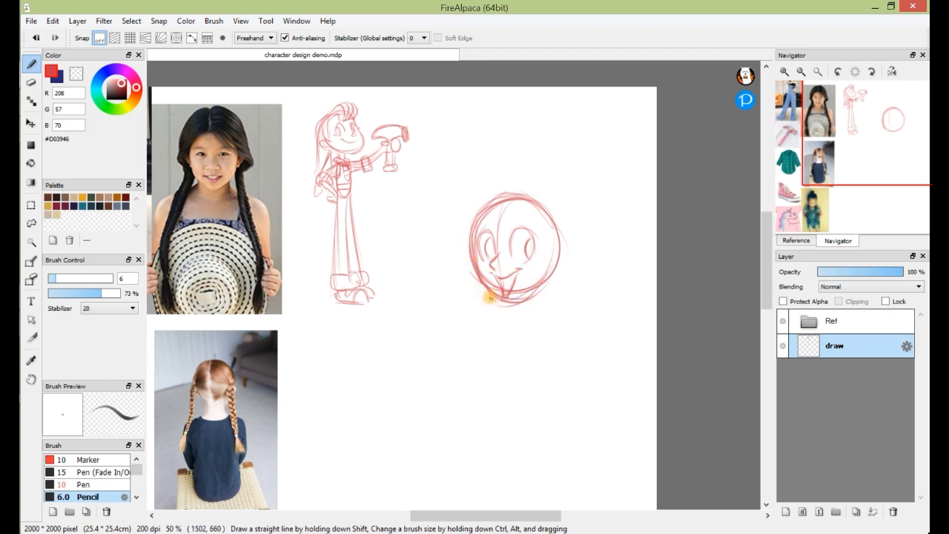
{"action": "left_click_drag", "start_coordinate": [542, 284], "coordinate": [523, 300]}
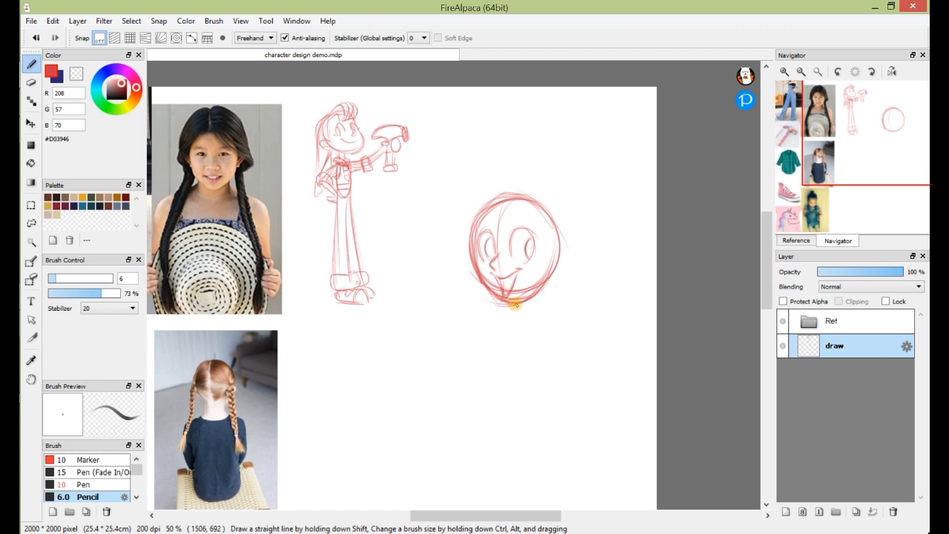
- Lower the Pencil opacity to 49%, erase the stray lines around the mouth and chin, and add the jaw, ears and neck
{"action": "left_click", "coordinate": [84, 294]}
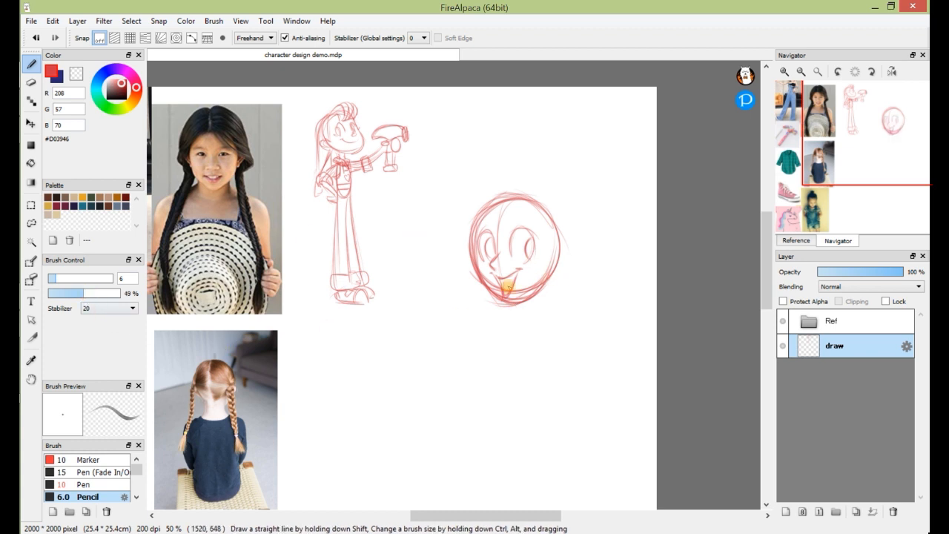
{"action": "key", "text": "e"}
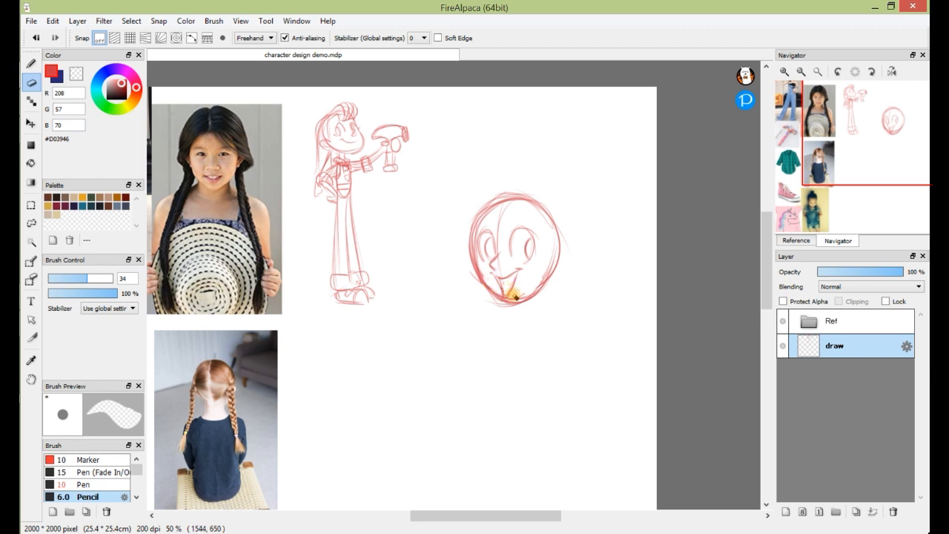
{"action": "mouse_move", "coordinate": [534, 288]}
{"action": "left_mouse_down"}
{"action": "mouse_move", "coordinate": [553, 266]}
{"action": "mouse_move", "coordinate": [493, 281]}
{"action": "left_mouse_up"}
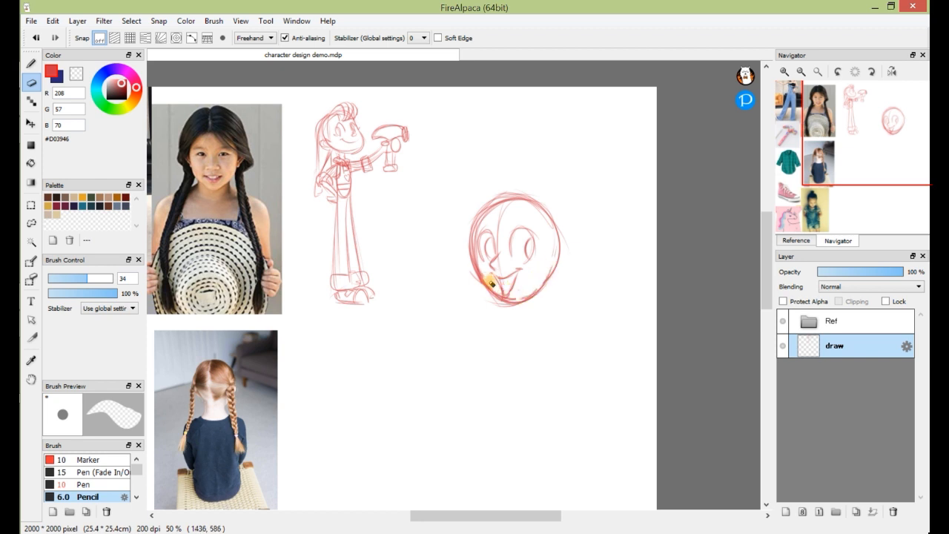
{"action": "key", "text": "b"}
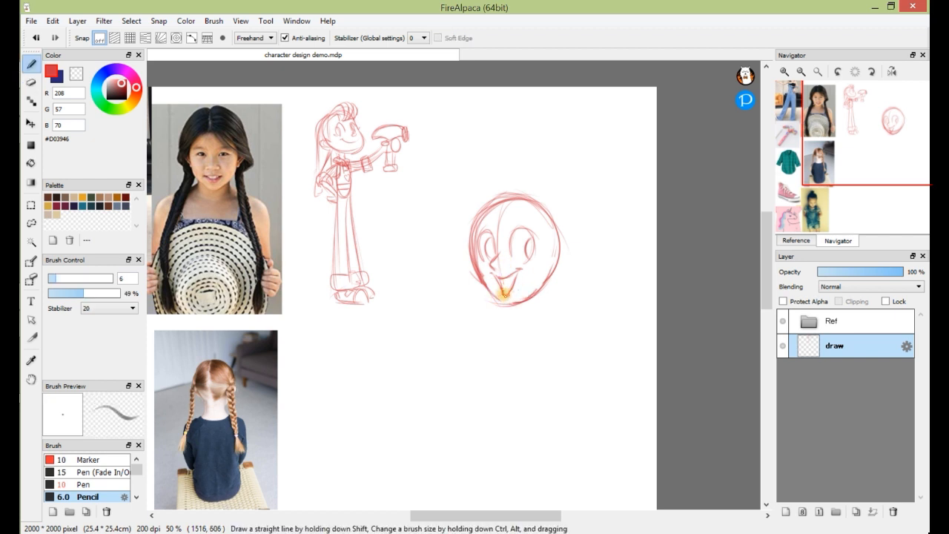
{"action": "left_click_drag", "start_coordinate": [517, 304], "coordinate": [537, 290]}
{"action": "left_click_drag", "start_coordinate": [570, 262], "coordinate": [552, 276]}
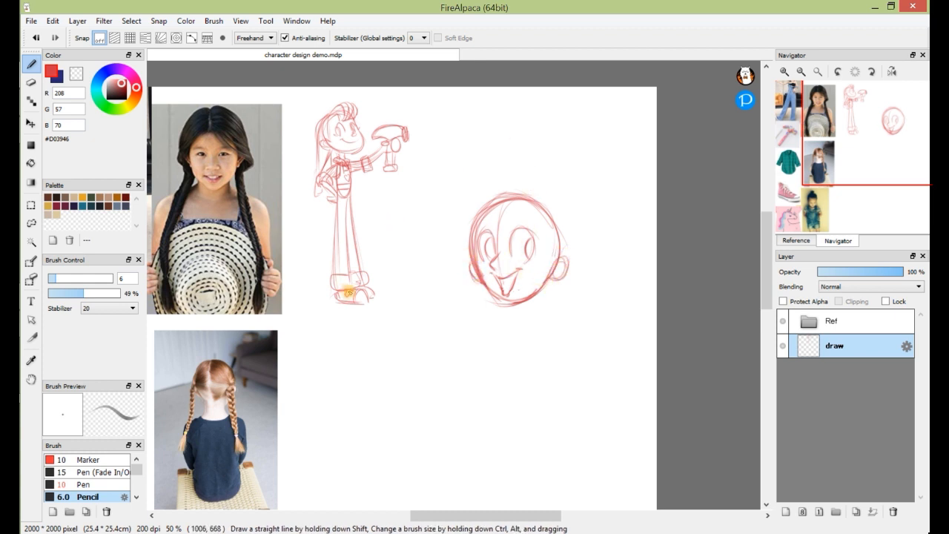
{"action": "left_click_drag", "start_coordinate": [535, 291], "coordinate": [534, 317]}
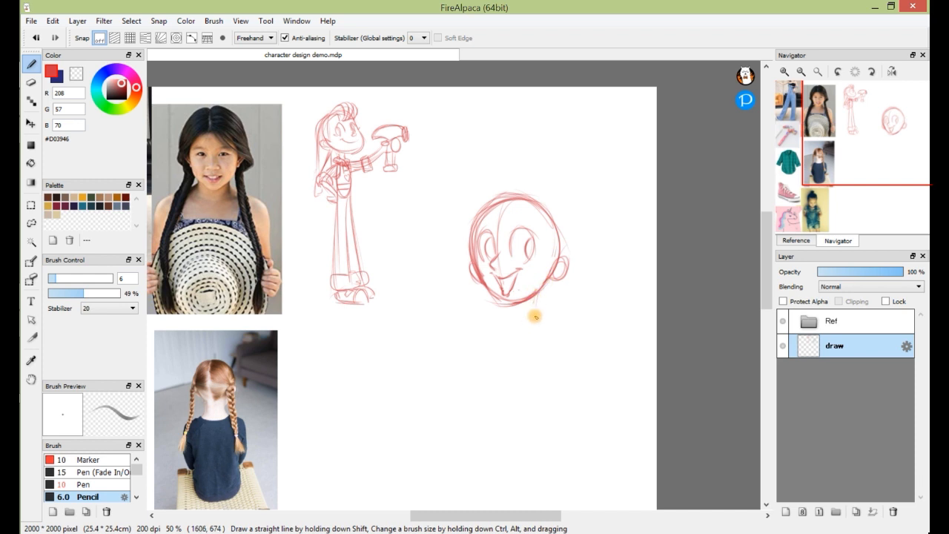
- Sketch a swept fringe and rounded hair volume over the top and both sides of the head
{"action": "mouse_move", "coordinate": [476, 204]}
{"action": "left_mouse_down"}
{"action": "mouse_move", "coordinate": [510, 207]}
{"action": "mouse_move", "coordinate": [507, 215]}
{"action": "mouse_move", "coordinate": [489, 193]}
{"action": "mouse_move", "coordinate": [565, 251]}
{"action": "left_mouse_up"}
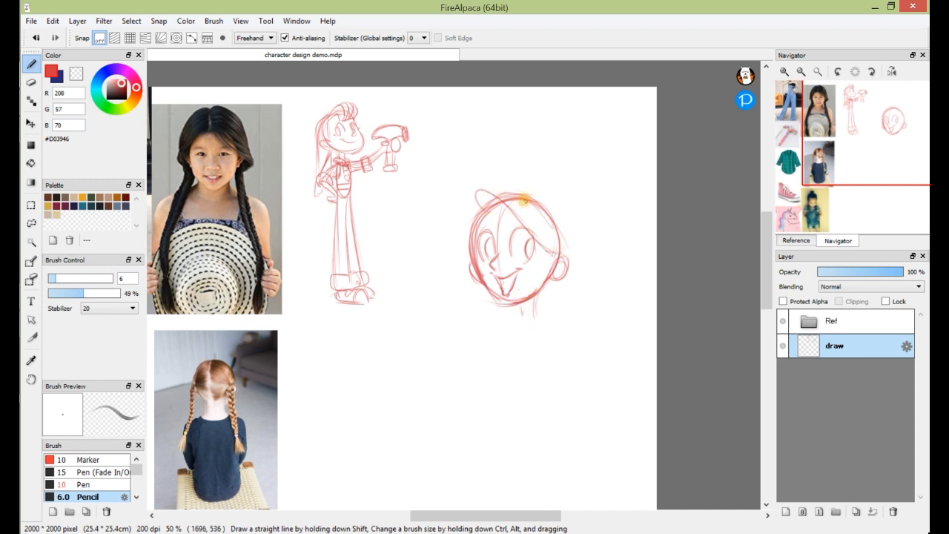
{"action": "mouse_move", "coordinate": [478, 189]}
{"action": "left_mouse_down"}
{"action": "mouse_move", "coordinate": [547, 214]}
{"action": "mouse_move", "coordinate": [508, 178]}
{"action": "mouse_move", "coordinate": [519, 173]}
{"action": "mouse_move", "coordinate": [567, 237]}
{"action": "left_mouse_up"}
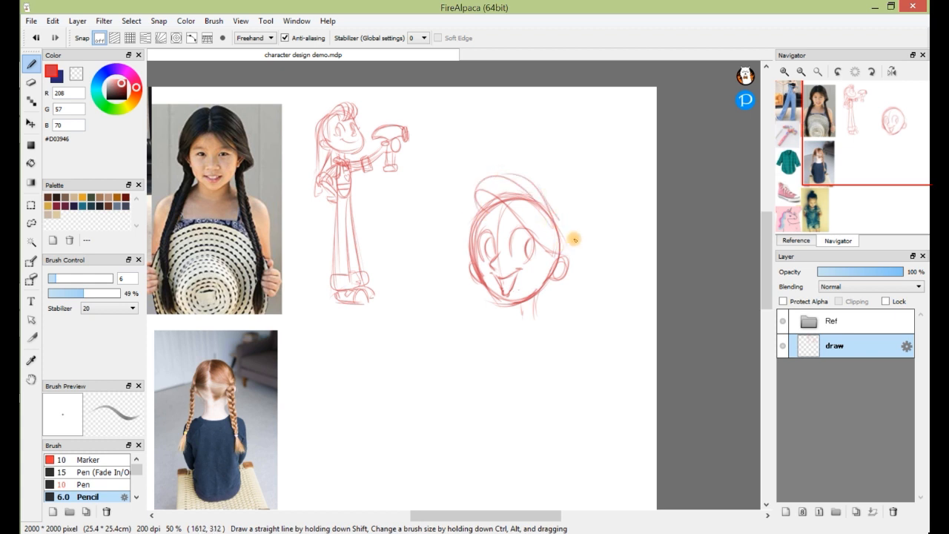
{"action": "left_click_drag", "start_coordinate": [537, 186], "coordinate": [572, 254]}
{"action": "left_click_drag", "start_coordinate": [557, 200], "coordinate": [570, 257]}
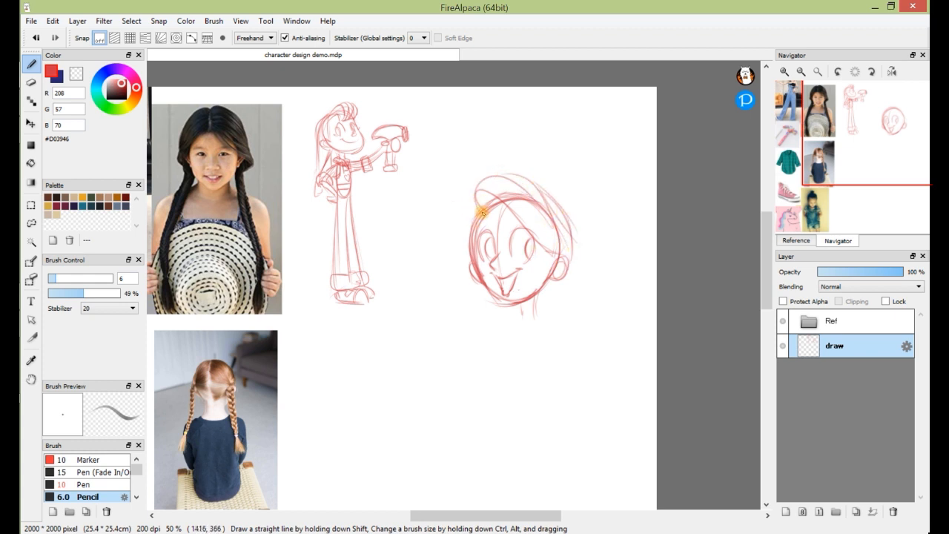
{"action": "mouse_move", "coordinate": [476, 201]}
{"action": "left_mouse_down"}
{"action": "mouse_move", "coordinate": [447, 224]}
{"action": "mouse_move", "coordinate": [480, 260]}
{"action": "left_mouse_up"}
{"action": "mouse_move", "coordinate": [564, 244]}
{"action": "left_mouse_down"}
{"action": "mouse_move", "coordinate": [566, 304]}
{"action": "mouse_move", "coordinate": [553, 337]}
{"action": "left_mouse_up"}
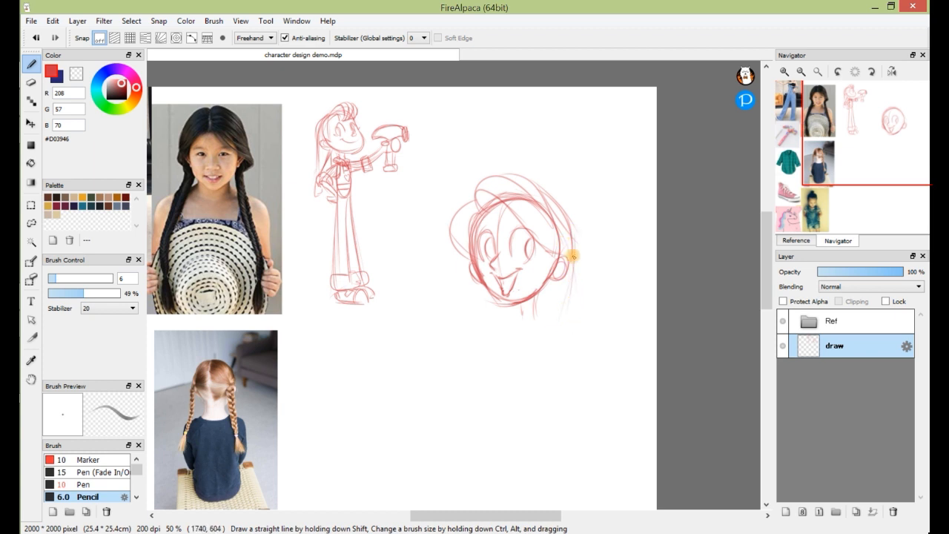
- Draw long tapering locks of hair hanging down both sides of the neck, well below the head
{"action": "left_click_drag", "start_coordinate": [571, 255], "coordinate": [599, 463]}
{"action": "left_click_drag", "start_coordinate": [553, 280], "coordinate": [582, 430]}
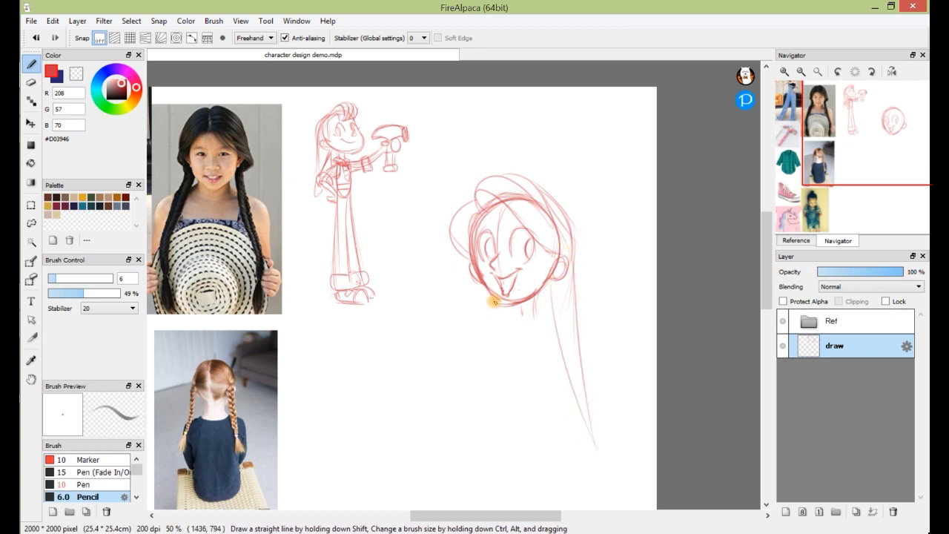
{"action": "mouse_move", "coordinate": [490, 293]}
{"action": "left_mouse_down"}
{"action": "mouse_move", "coordinate": [499, 371]}
{"action": "mouse_move", "coordinate": [519, 452]}
{"action": "left_mouse_up"}
{"action": "left_click_drag", "start_coordinate": [510, 304], "coordinate": [519, 449]}
{"action": "left_click_drag", "start_coordinate": [553, 285], "coordinate": [599, 457]}
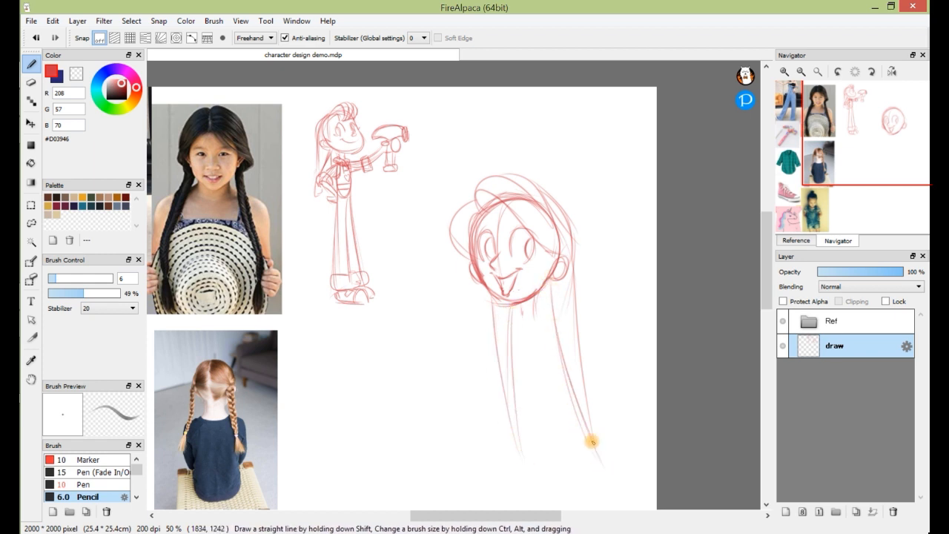
- Add eyebrows and a narrow rounded torso with a shirt collar and an overalls bib between the locks of hair
{"action": "left_click_drag", "start_coordinate": [599, 390], "coordinate": [621, 306]}
{"action": "mouse_move", "coordinate": [554, 221]}
{"action": "left_mouse_down"}
{"action": "mouse_move", "coordinate": [532, 254]}
{"action": "mouse_move", "coordinate": [549, 263]}
{"action": "mouse_move", "coordinate": [564, 219]}
{"action": "mouse_move", "coordinate": [561, 239]}
{"action": "mouse_move", "coordinate": [529, 236]}
{"action": "mouse_move", "coordinate": [536, 227]}
{"action": "mouse_move", "coordinate": [516, 240]}
{"action": "mouse_move", "coordinate": [529, 255]}
{"action": "mouse_move", "coordinate": [540, 231]}
{"action": "mouse_move", "coordinate": [535, 258]}
{"action": "mouse_move", "coordinate": [513, 267]}
{"action": "mouse_move", "coordinate": [519, 244]}
{"action": "mouse_move", "coordinate": [533, 309]}
{"action": "mouse_move", "coordinate": [567, 242]}
{"action": "mouse_move", "coordinate": [564, 267]}
{"action": "mouse_move", "coordinate": [514, 277]}
{"action": "mouse_move", "coordinate": [521, 309]}
{"action": "mouse_move", "coordinate": [560, 254]}
{"action": "mouse_move", "coordinate": [543, 338]}
{"action": "mouse_move", "coordinate": [515, 255]}
{"action": "mouse_move", "coordinate": [545, 303]}
{"action": "mouse_move", "coordinate": [515, 278]}
{"action": "mouse_move", "coordinate": [531, 328]}
{"action": "mouse_move", "coordinate": [523, 283]}
{"action": "mouse_move", "coordinate": [564, 272]}
{"action": "mouse_move", "coordinate": [523, 307]}
{"action": "left_mouse_up"}
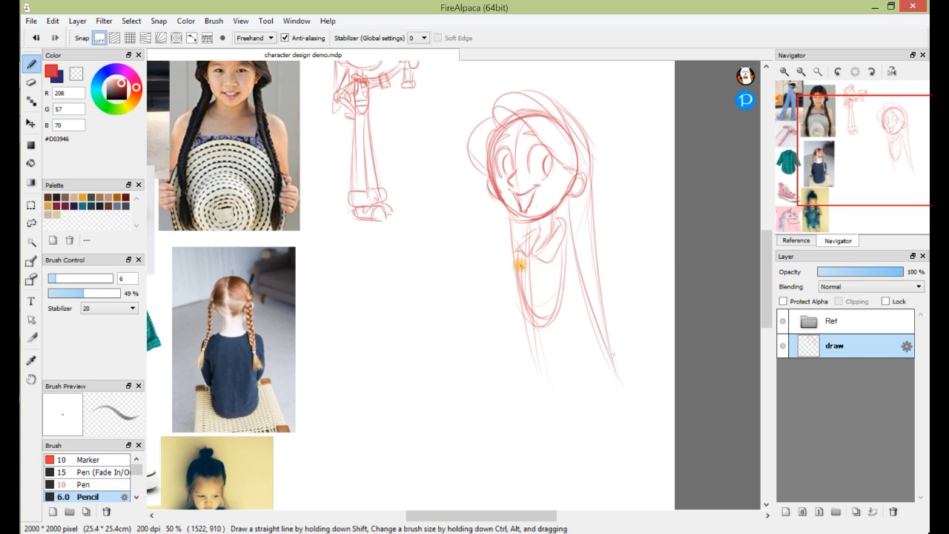
{"action": "left_click_drag", "start_coordinate": [563, 232], "coordinate": [547, 318]}
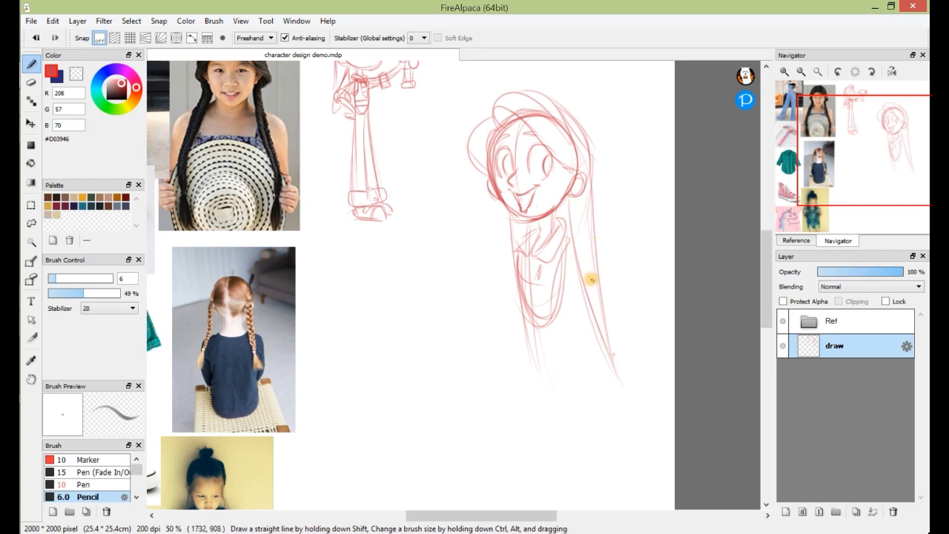
- Lasso the head-and-torso sketch, scale it down proportionally, move it to the canvas's upper-right corner, and deselect it
{"action": "left_click", "coordinate": [31, 223]}
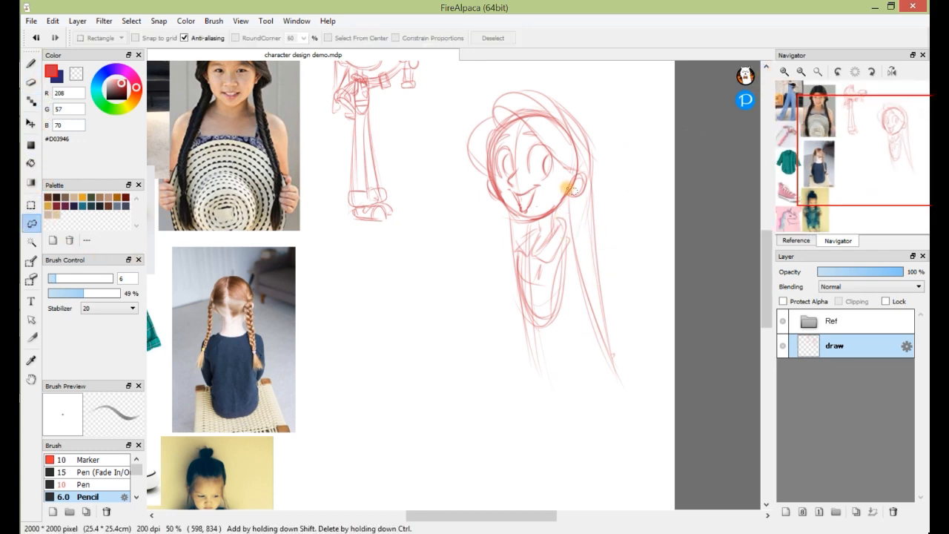
{"action": "left_click_drag", "start_coordinate": [767, 271], "coordinate": [768, 255]}
{"action": "mouse_move", "coordinate": [525, 133]}
{"action": "left_mouse_down"}
{"action": "mouse_move", "coordinate": [517, 470]}
{"action": "mouse_move", "coordinate": [587, 148]}
{"action": "mouse_move", "coordinate": [549, 135]}
{"action": "left_mouse_up"}
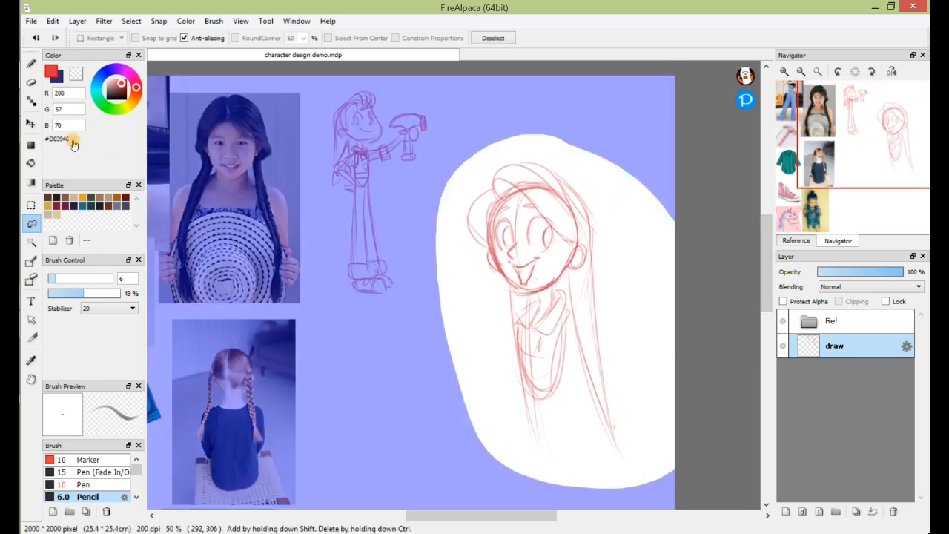
{"action": "left_click", "coordinate": [30, 122]}
{"action": "key", "text": "ctrl+t"}
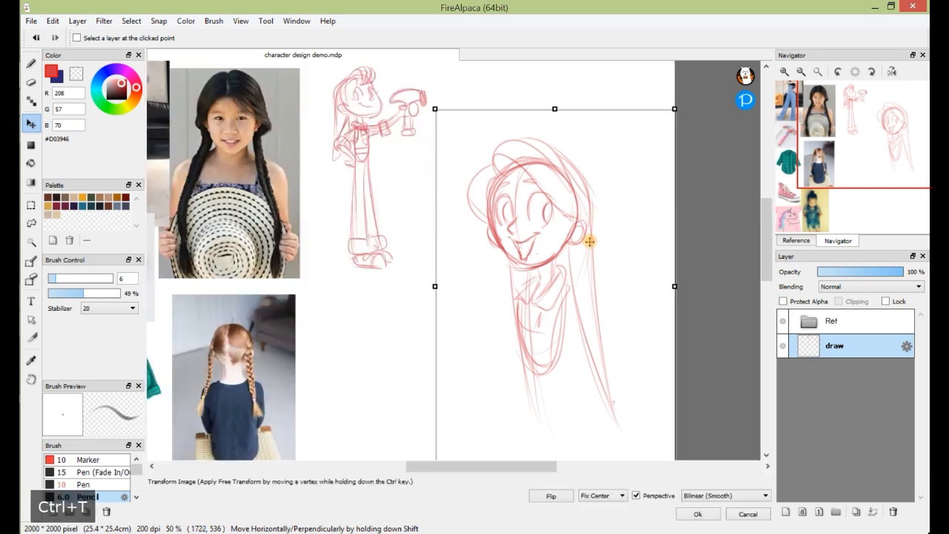
{"action": "mouse_move", "coordinate": [659, 131]}
{"action": "left_mouse_down"}
{"action": "mouse_move", "coordinate": [615, 239]}
{"action": "mouse_move", "coordinate": [586, 230]}
{"action": "left_mouse_up"}
{"action": "mouse_move", "coordinate": [546, 296]}
{"action": "left_mouse_down"}
{"action": "mouse_move", "coordinate": [572, 137]}
{"action": "mouse_move", "coordinate": [620, 127]}
{"action": "left_mouse_up"}
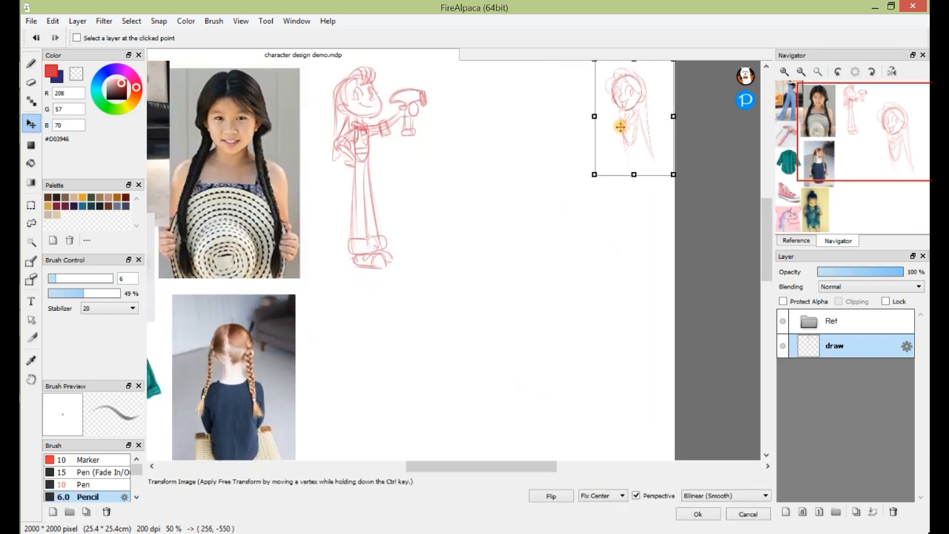
{"action": "key", "text": "Return"}
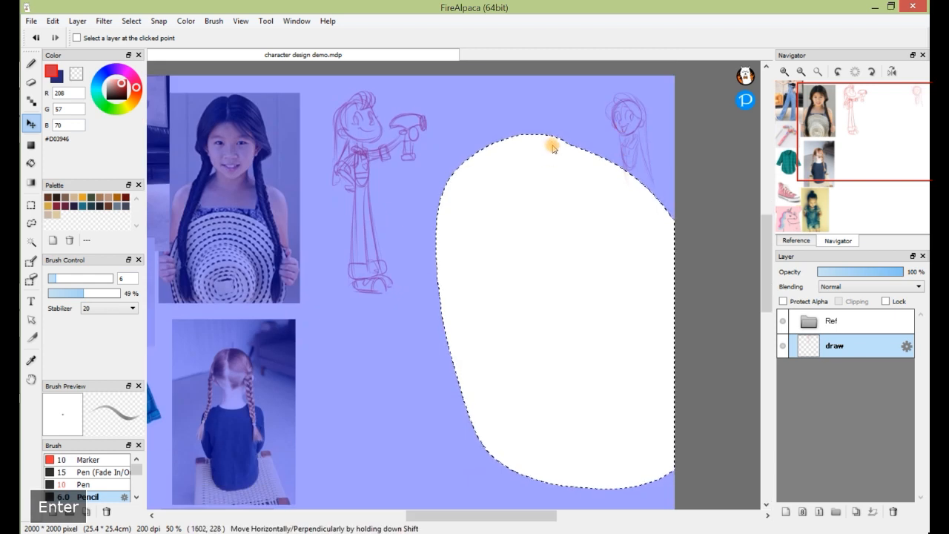
{"action": "key", "text": "ctrl+d"}
- Start another figure in the cleared space with the Pencil, sketching a large round head and a narrow oval torso below it
{"action": "key", "text": "b"}
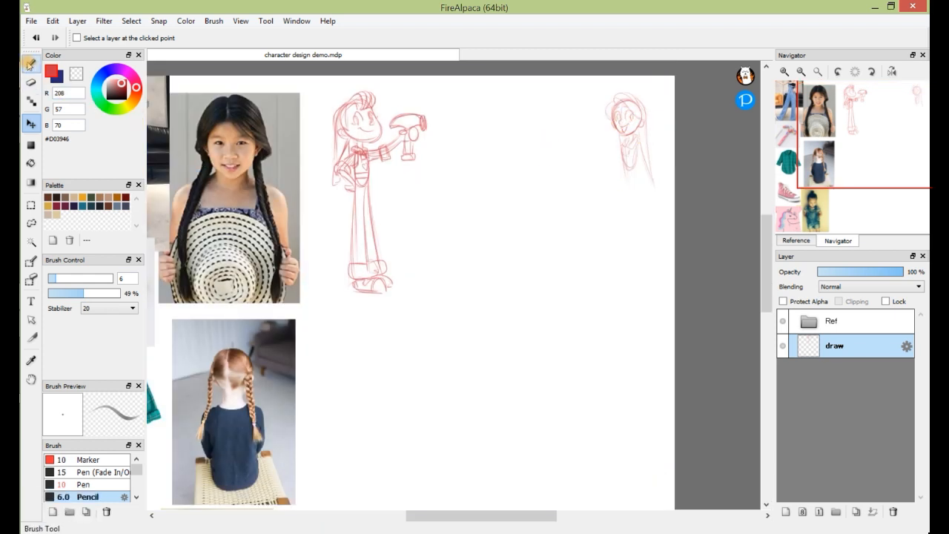
{"action": "key", "text": "space"}
{"action": "mouse_move", "coordinate": [624, 275]}
{"action": "left_mouse_down"}
{"action": "mouse_move", "coordinate": [627, 245]}
{"action": "mouse_move", "coordinate": [613, 261]}
{"action": "left_mouse_up"}
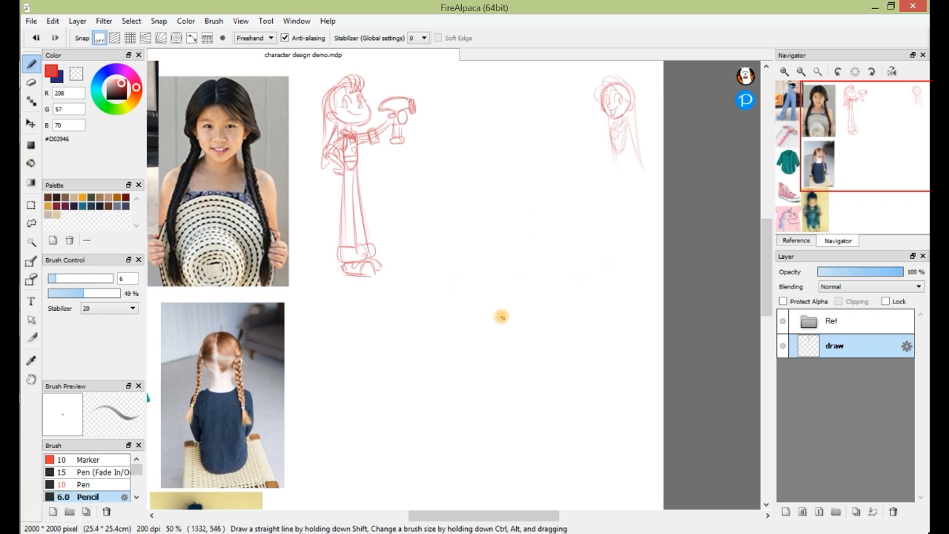
{"action": "mouse_move", "coordinate": [471, 281]}
{"action": "left_mouse_down"}
{"action": "mouse_move", "coordinate": [562, 282]}
{"action": "mouse_move", "coordinate": [503, 212]}
{"action": "mouse_move", "coordinate": [525, 314]}
{"action": "mouse_move", "coordinate": [505, 210]}
{"action": "mouse_move", "coordinate": [523, 312]}
{"action": "mouse_move", "coordinate": [542, 218]}
{"action": "mouse_move", "coordinate": [501, 318]}
{"action": "mouse_move", "coordinate": [522, 305]}
{"action": "mouse_move", "coordinate": [509, 304]}
{"action": "mouse_move", "coordinate": [533, 330]}
{"action": "mouse_move", "coordinate": [553, 274]}
{"action": "mouse_move", "coordinate": [510, 285]}
{"action": "left_mouse_up"}
{"action": "key", "text": "space"}
{"action": "key", "text": "space"}
{"action": "left_click_drag", "start_coordinate": [539, 388], "coordinate": [536, 320]}
- Draw long, wide-flared trouser legs, a foot and a neck on the new figure, plus an overalls bib with a heart
{"action": "left_click_drag", "start_coordinate": [496, 245], "coordinate": [499, 393]}
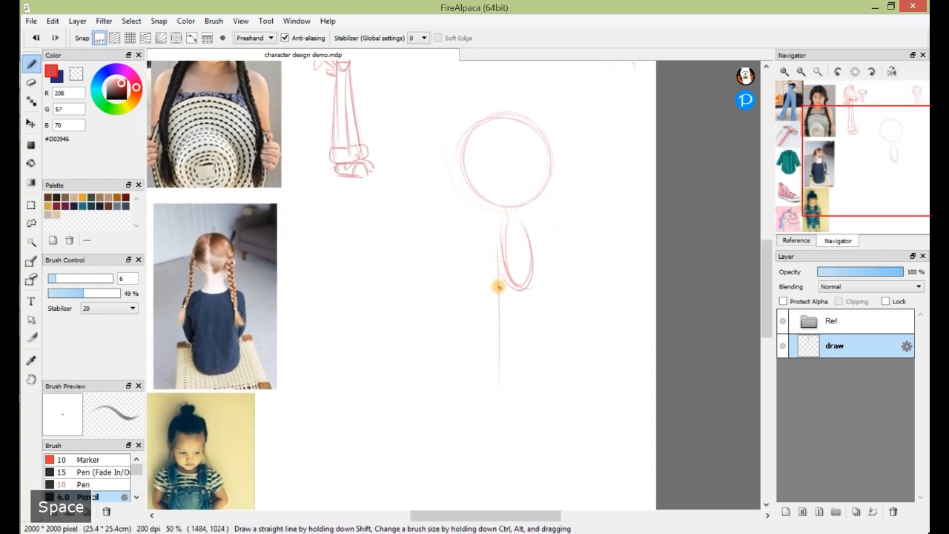
{"action": "mouse_move", "coordinate": [534, 269]}
{"action": "left_mouse_down"}
{"action": "mouse_move", "coordinate": [568, 396]}
{"action": "mouse_move", "coordinate": [551, 397]}
{"action": "mouse_move", "coordinate": [519, 289]}
{"action": "mouse_move", "coordinate": [529, 329]}
{"action": "mouse_move", "coordinate": [521, 349]}
{"action": "mouse_move", "coordinate": [522, 304]}
{"action": "left_mouse_up"}
{"action": "mouse_move", "coordinate": [500, 292]}
{"action": "left_mouse_down"}
{"action": "mouse_move", "coordinate": [502, 396]}
{"action": "mouse_move", "coordinate": [504, 388]}
{"action": "left_mouse_up"}
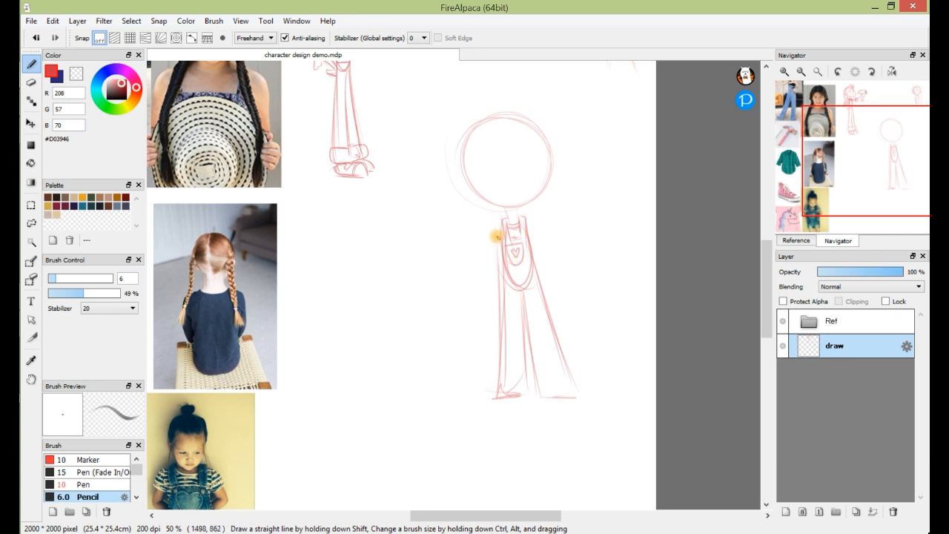
- Sketch the wide-legged figure's arms, one reaching outward with a hammer and the other bent with its hand at the hip
{"action": "mouse_move", "coordinate": [499, 228]}
{"action": "left_mouse_down"}
{"action": "mouse_move", "coordinate": [459, 255]}
{"action": "mouse_move", "coordinate": [444, 230]}
{"action": "mouse_move", "coordinate": [449, 241]}
{"action": "mouse_move", "coordinate": [428, 244]}
{"action": "mouse_move", "coordinate": [440, 235]}
{"action": "mouse_move", "coordinate": [447, 258]}
{"action": "mouse_move", "coordinate": [444, 238]}
{"action": "mouse_move", "coordinate": [453, 232]}
{"action": "mouse_move", "coordinate": [461, 260]}
{"action": "mouse_move", "coordinate": [501, 233]}
{"action": "mouse_move", "coordinate": [429, 203]}
{"action": "mouse_move", "coordinate": [452, 258]}
{"action": "mouse_move", "coordinate": [428, 225]}
{"action": "mouse_move", "coordinate": [464, 279]}
{"action": "mouse_move", "coordinate": [429, 227]}
{"action": "mouse_move", "coordinate": [462, 274]}
{"action": "mouse_move", "coordinate": [432, 226]}
{"action": "mouse_move", "coordinate": [462, 275]}
{"action": "mouse_move", "coordinate": [450, 276]}
{"action": "mouse_move", "coordinate": [468, 282]}
{"action": "mouse_move", "coordinate": [430, 232]}
{"action": "mouse_move", "coordinate": [412, 238]}
{"action": "mouse_move", "coordinate": [434, 215]}
{"action": "mouse_move", "coordinate": [400, 230]}
{"action": "mouse_move", "coordinate": [406, 222]}
{"action": "mouse_move", "coordinate": [419, 238]}
{"action": "mouse_move", "coordinate": [405, 219]}
{"action": "mouse_move", "coordinate": [411, 227]}
{"action": "mouse_move", "coordinate": [432, 204]}
{"action": "mouse_move", "coordinate": [453, 224]}
{"action": "mouse_move", "coordinate": [436, 229]}
{"action": "mouse_move", "coordinate": [444, 214]}
{"action": "mouse_move", "coordinate": [411, 217]}
{"action": "mouse_move", "coordinate": [443, 211]}
{"action": "mouse_move", "coordinate": [407, 216]}
{"action": "left_mouse_up"}
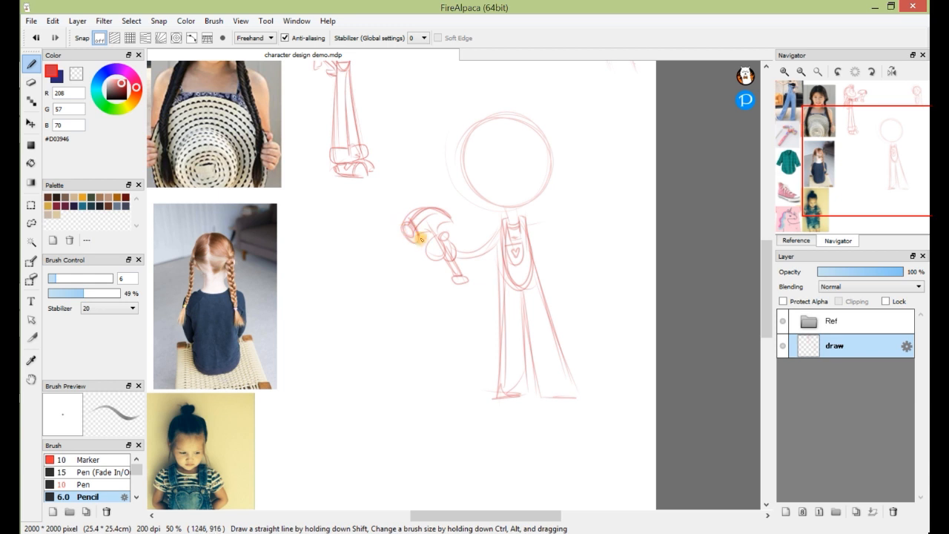
{"action": "left_click_drag", "start_coordinate": [464, 257], "coordinate": [504, 234]}
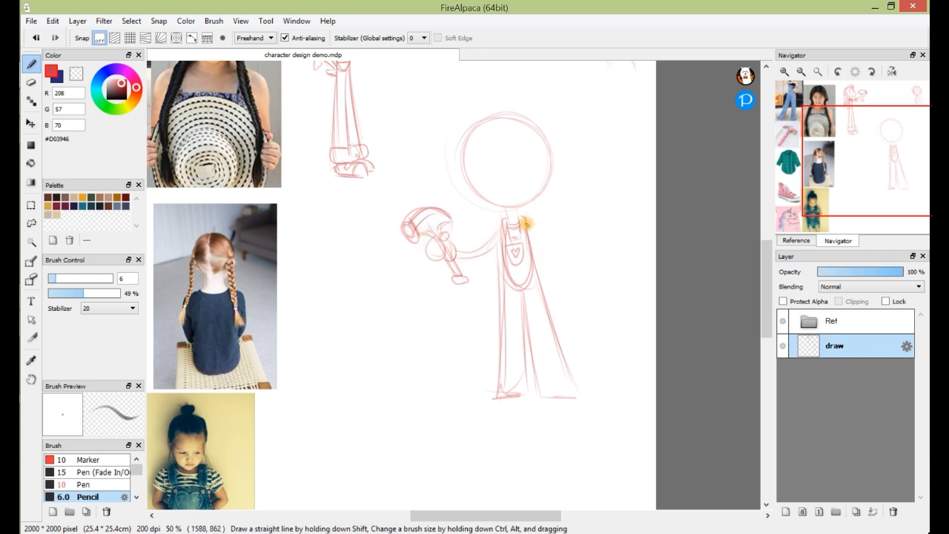
{"action": "left_click_drag", "start_coordinate": [524, 224], "coordinate": [554, 241]}
{"action": "left_click_drag", "start_coordinate": [563, 279], "coordinate": [548, 267]}
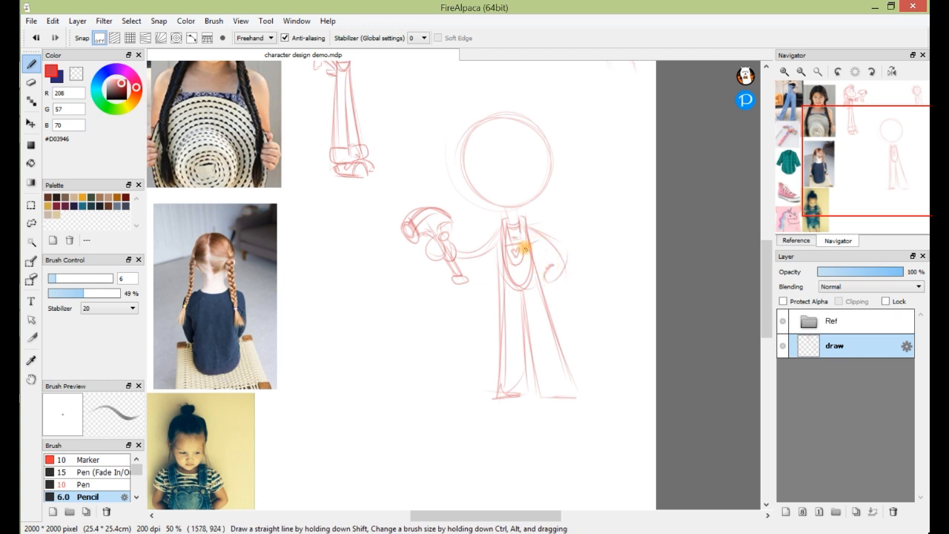
{"action": "left_click_drag", "start_coordinate": [530, 258], "coordinate": [544, 252]}
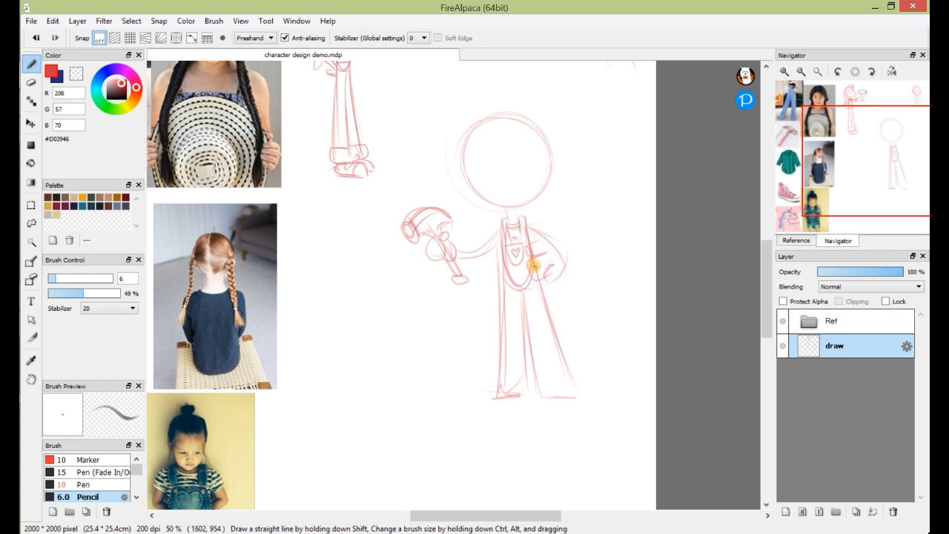
{"action": "left_click_drag", "start_coordinate": [546, 229], "coordinate": [576, 257]}
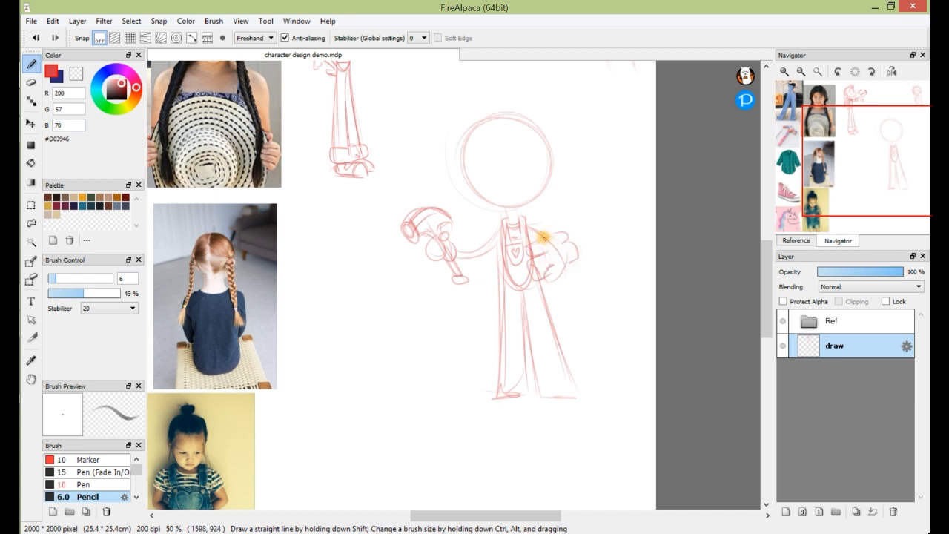
- Add rolled trouser cuffs, a sleeve cuff and long round-toed shoes to the wide-legged figure
{"action": "mouse_move", "coordinate": [527, 373]}
{"action": "left_mouse_down"}
{"action": "mouse_move", "coordinate": [492, 400]}
{"action": "mouse_move", "coordinate": [528, 380]}
{"action": "mouse_move", "coordinate": [530, 400]}
{"action": "mouse_move", "coordinate": [540, 376]}
{"action": "mouse_move", "coordinate": [575, 367]}
{"action": "mouse_move", "coordinate": [538, 385]}
{"action": "mouse_move", "coordinate": [578, 388]}
{"action": "left_mouse_up"}
{"action": "mouse_move", "coordinate": [471, 247]}
{"action": "left_mouse_down"}
{"action": "mouse_move", "coordinate": [485, 242]}
{"action": "mouse_move", "coordinate": [489, 255]}
{"action": "left_mouse_up"}
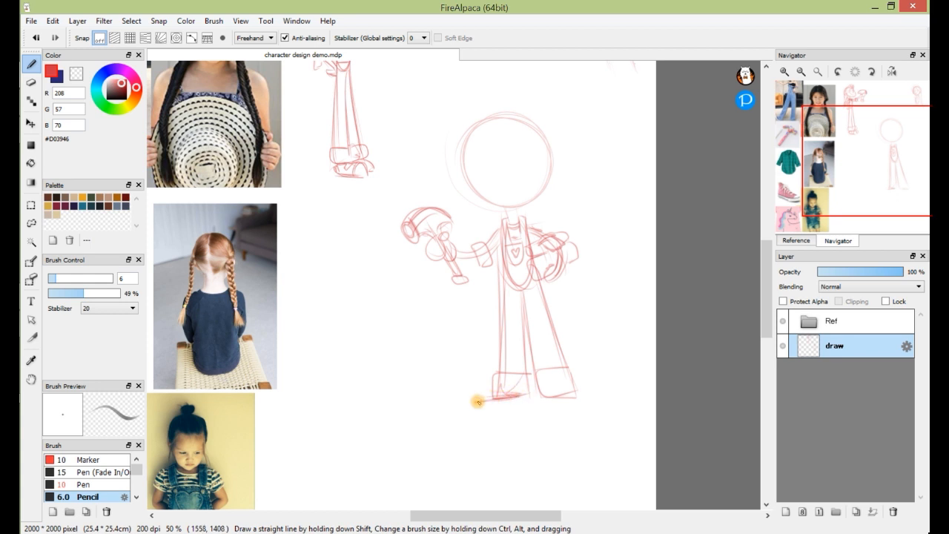
{"action": "mouse_move", "coordinate": [527, 399]}
{"action": "left_mouse_down"}
{"action": "mouse_move", "coordinate": [437, 402]}
{"action": "mouse_move", "coordinate": [460, 386]}
{"action": "mouse_move", "coordinate": [447, 420]}
{"action": "mouse_move", "coordinate": [481, 401]}
{"action": "mouse_move", "coordinate": [437, 411]}
{"action": "mouse_move", "coordinate": [494, 420]}
{"action": "mouse_move", "coordinate": [442, 415]}
{"action": "mouse_move", "coordinate": [510, 409]}
{"action": "mouse_move", "coordinate": [470, 400]}
{"action": "mouse_move", "coordinate": [469, 390]}
{"action": "mouse_move", "coordinate": [479, 416]}
{"action": "mouse_move", "coordinate": [568, 374]}
{"action": "mouse_move", "coordinate": [547, 406]}
{"action": "mouse_move", "coordinate": [619, 407]}
{"action": "mouse_move", "coordinate": [599, 387]}
{"action": "mouse_move", "coordinate": [613, 404]}
{"action": "left_mouse_up"}
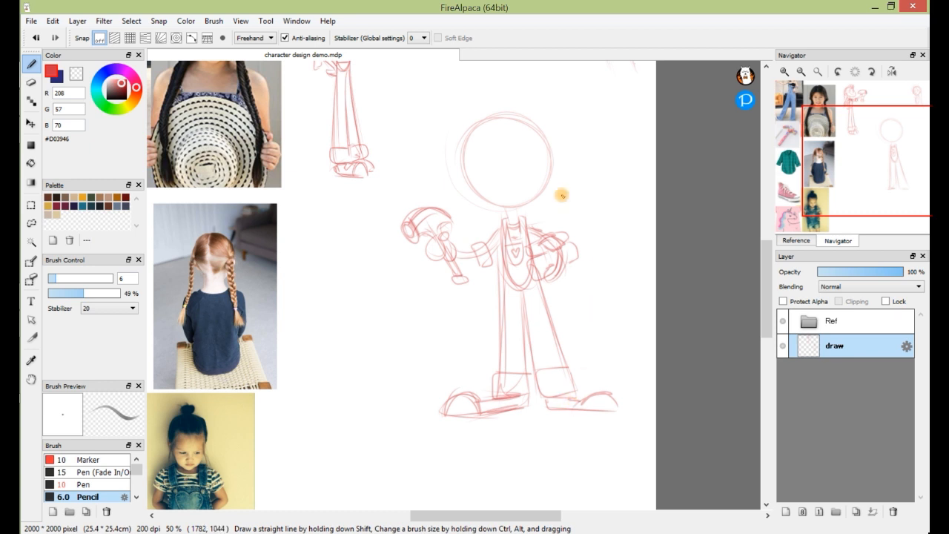
- Draw the figure's face inside the round head with a small nose, open smile, oval lashed eyes, eyebrows and ears
{"action": "key", "text": "space"}
{"action": "mouse_move", "coordinate": [546, 157]}
{"action": "left_mouse_down"}
{"action": "mouse_move", "coordinate": [557, 218]}
{"action": "mouse_move", "coordinate": [509, 239]}
{"action": "left_mouse_up"}
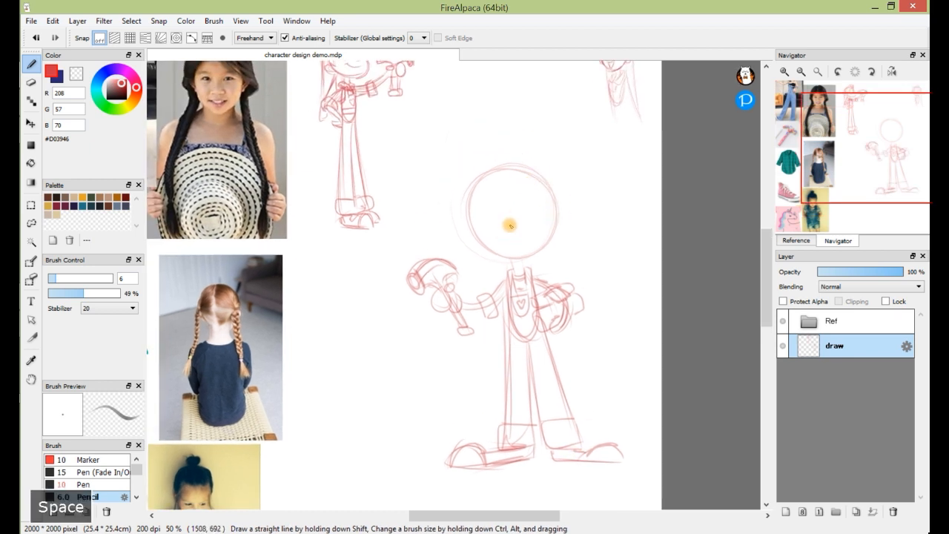
{"action": "mouse_move", "coordinate": [510, 235]}
{"action": "left_mouse_down"}
{"action": "mouse_move", "coordinate": [533, 224]}
{"action": "mouse_move", "coordinate": [504, 237]}
{"action": "left_mouse_up"}
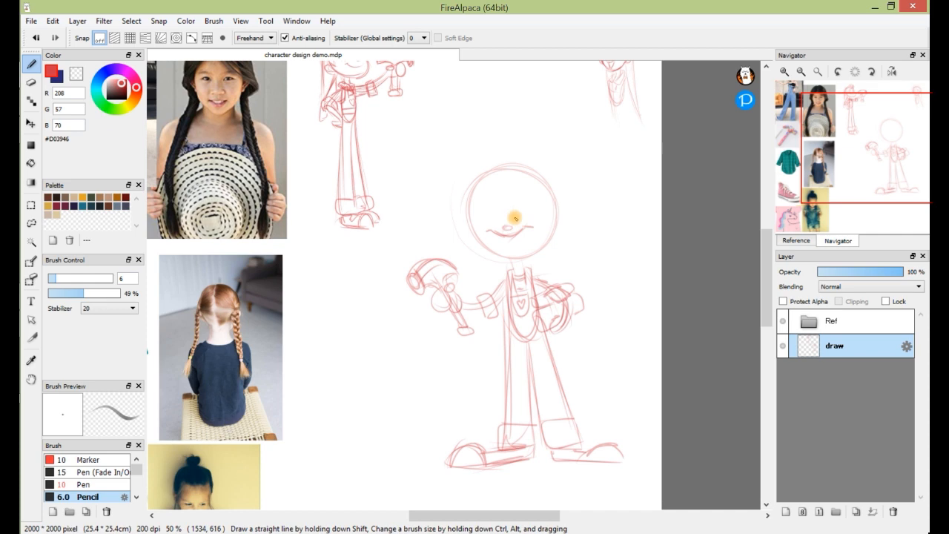
{"action": "mouse_move", "coordinate": [533, 203]}
{"action": "left_mouse_down"}
{"action": "mouse_move", "coordinate": [515, 203]}
{"action": "mouse_move", "coordinate": [535, 209]}
{"action": "mouse_move", "coordinate": [483, 200]}
{"action": "left_mouse_up"}
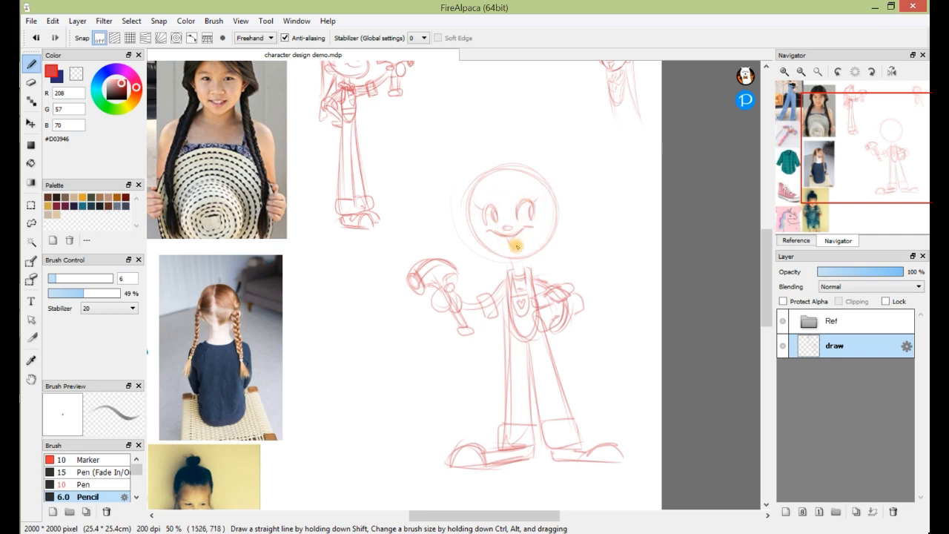
{"action": "mouse_move", "coordinate": [553, 206]}
{"action": "left_mouse_down"}
{"action": "mouse_move", "coordinate": [551, 231]}
{"action": "mouse_move", "coordinate": [566, 230]}
{"action": "mouse_move", "coordinate": [558, 202]}
{"action": "left_mouse_up"}
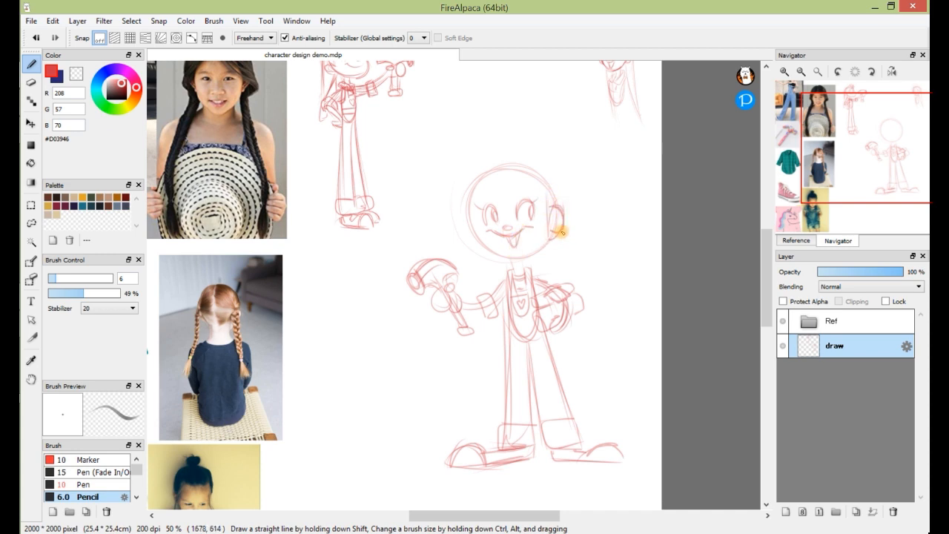
{"action": "mouse_move", "coordinate": [468, 212]}
{"action": "left_mouse_down"}
{"action": "mouse_move", "coordinate": [458, 222]}
{"action": "mouse_move", "coordinate": [468, 231]}
{"action": "left_mouse_up"}
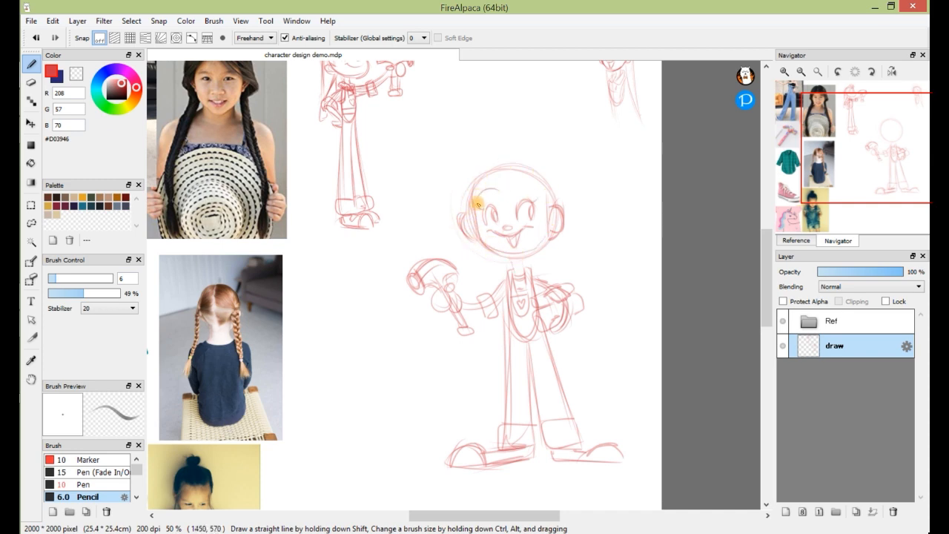
{"action": "left_click_drag", "start_coordinate": [500, 192], "coordinate": [490, 182]}
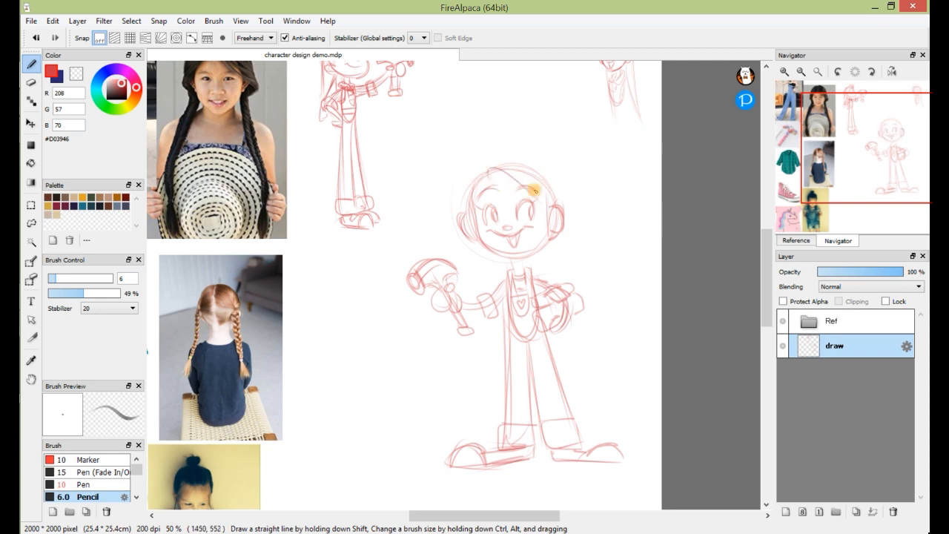
- Sketch a side-swept hairline, a raised crown and long strands of hair falling beside the face, undoing a stray stroke
{"action": "mouse_move", "coordinate": [483, 175]}
{"action": "left_mouse_down"}
{"action": "mouse_move", "coordinate": [561, 198]}
{"action": "mouse_move", "coordinate": [566, 214]}
{"action": "left_mouse_up"}
{"action": "key", "text": "ctrl+z"}
{"action": "mouse_move", "coordinate": [467, 179]}
{"action": "left_mouse_down"}
{"action": "mouse_move", "coordinate": [462, 215]}
{"action": "mouse_move", "coordinate": [489, 293]}
{"action": "left_mouse_up"}
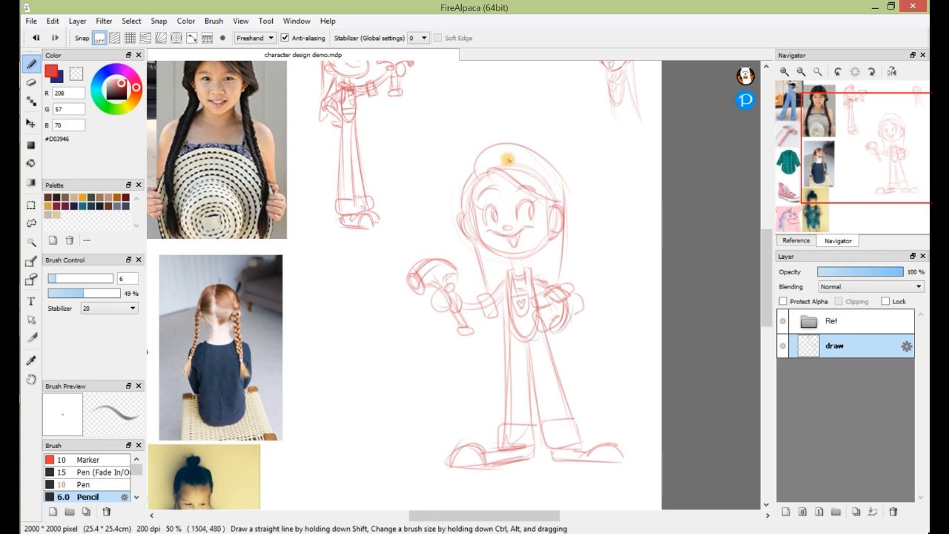
{"action": "scroll", "coordinate": [765, 252], "scroll_direction": "down", "scroll_amount": 1}
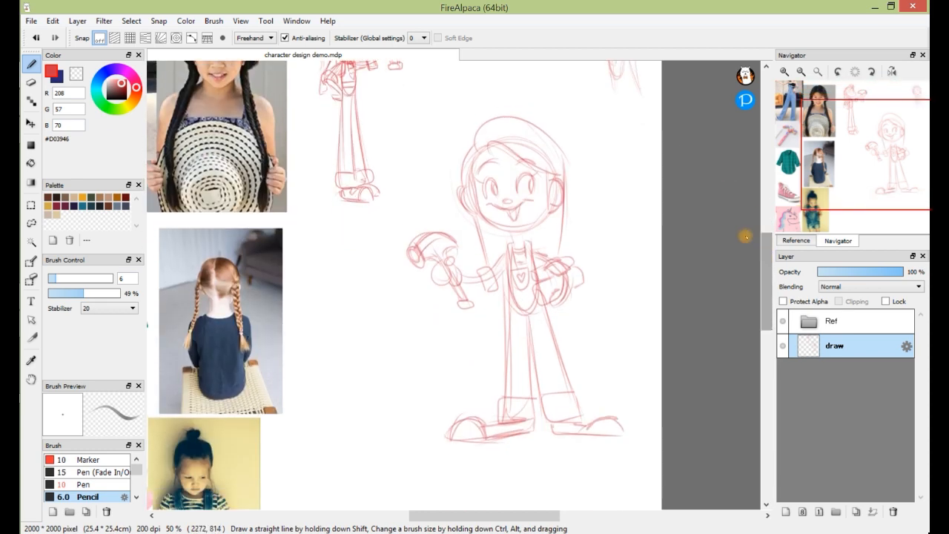
- Erase the raised crown and swept fringe, and redraw them with the Pencil as straight bangs under a lower rounded crown
{"action": "key", "text": "e"}
{"action": "mouse_move", "coordinate": [494, 128]}
{"action": "left_mouse_down"}
{"action": "mouse_move", "coordinate": [541, 138]}
{"action": "mouse_move", "coordinate": [497, 146]}
{"action": "mouse_move", "coordinate": [550, 157]}
{"action": "mouse_move", "coordinate": [535, 172]}
{"action": "mouse_move", "coordinate": [519, 164]}
{"action": "mouse_move", "coordinate": [534, 146]}
{"action": "left_mouse_up"}
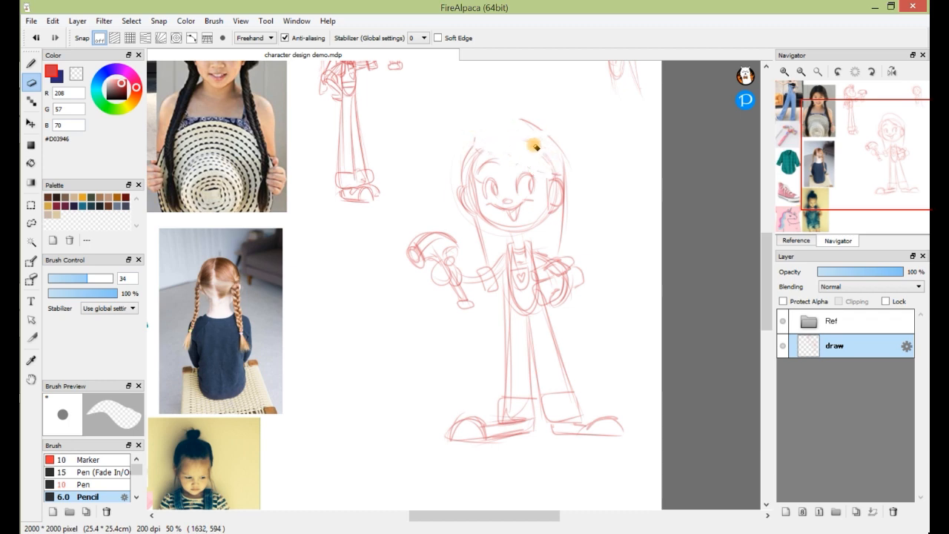
{"action": "key", "text": "b"}
{"action": "mouse_move", "coordinate": [505, 138]}
{"action": "left_mouse_down"}
{"action": "mouse_move", "coordinate": [508, 168]}
{"action": "mouse_move", "coordinate": [527, 138]}
{"action": "mouse_move", "coordinate": [531, 164]}
{"action": "mouse_move", "coordinate": [530, 141]}
{"action": "mouse_move", "coordinate": [552, 175]}
{"action": "left_mouse_up"}
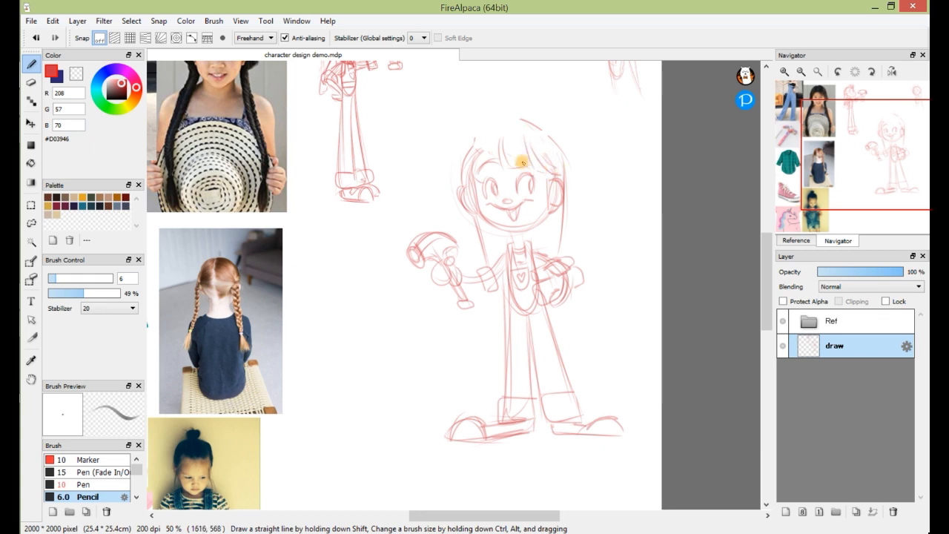
{"action": "mouse_move", "coordinate": [476, 137]}
{"action": "left_mouse_down"}
{"action": "mouse_move", "coordinate": [479, 178]}
{"action": "mouse_move", "coordinate": [461, 169]}
{"action": "mouse_move", "coordinate": [487, 137]}
{"action": "mouse_move", "coordinate": [462, 156]}
{"action": "mouse_move", "coordinate": [519, 127]}
{"action": "mouse_move", "coordinate": [504, 136]}
{"action": "mouse_move", "coordinate": [540, 145]}
{"action": "mouse_move", "coordinate": [481, 132]}
{"action": "mouse_move", "coordinate": [538, 135]}
{"action": "left_mouse_up"}
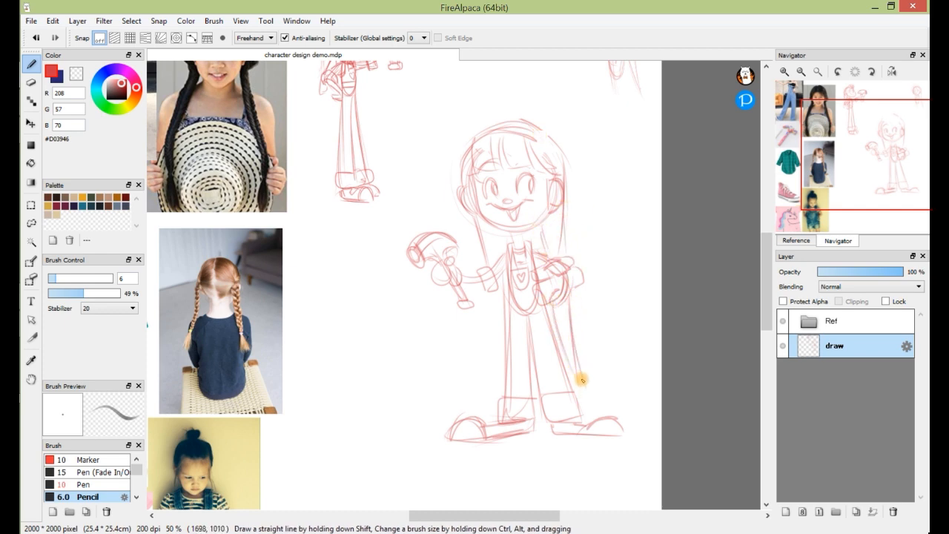
- Extend the long hair down both sides to the feet with flared ends, and add a sole line under one shoe
{"action": "mouse_move", "coordinate": [586, 387]}
{"action": "left_mouse_down"}
{"action": "mouse_move", "coordinate": [627, 416]}
{"action": "mouse_move", "coordinate": [633, 406]}
{"action": "mouse_move", "coordinate": [595, 408]}
{"action": "left_mouse_up"}
{"action": "mouse_move", "coordinate": [489, 286]}
{"action": "left_mouse_down"}
{"action": "mouse_move", "coordinate": [500, 389]}
{"action": "mouse_move", "coordinate": [495, 339]}
{"action": "mouse_move", "coordinate": [489, 410]}
{"action": "mouse_move", "coordinate": [452, 406]}
{"action": "left_mouse_up"}
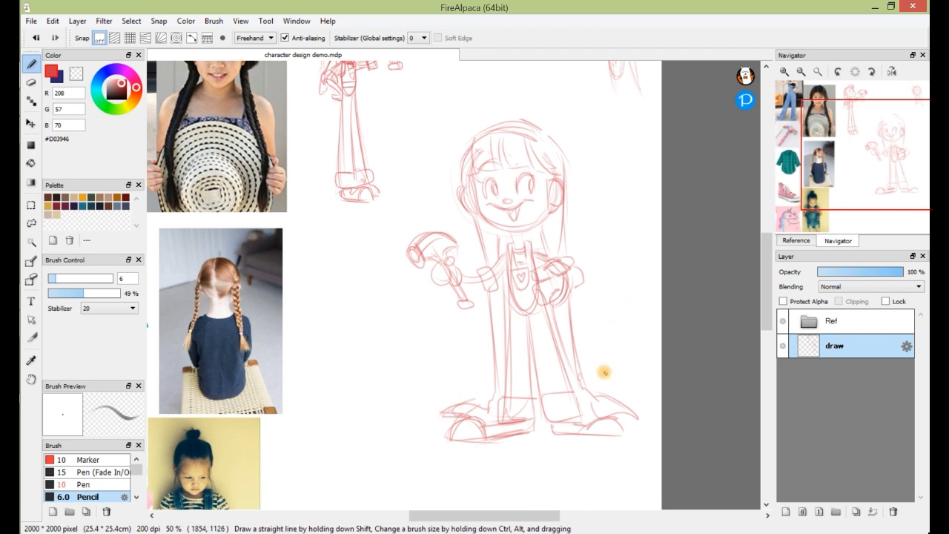
{"action": "left_click_drag", "start_coordinate": [531, 427], "coordinate": [450, 450]}
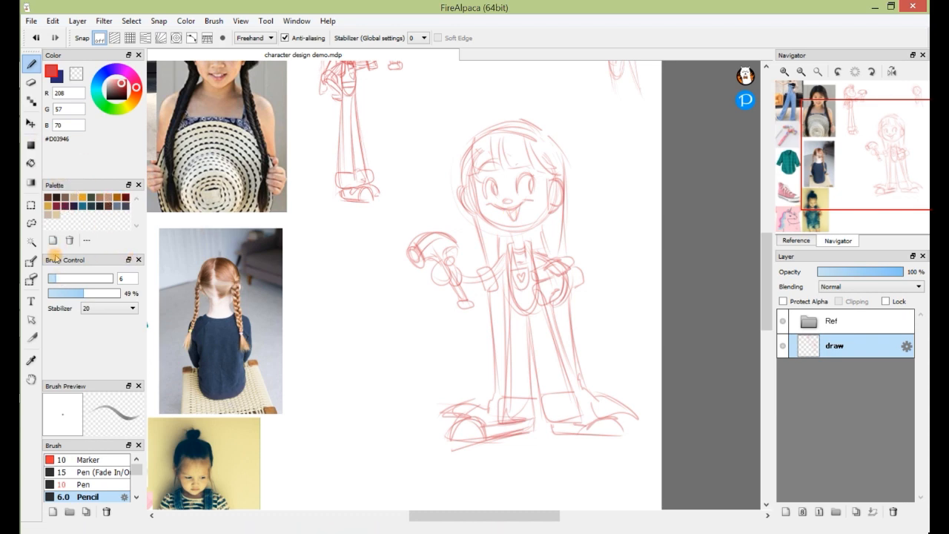
- Lasso the finished long-haired figure, scale it down, move it beside the first full-body figure along the canvas's upper edge, and deselect
{"action": "left_click", "coordinate": [31, 222]}
{"action": "mouse_move", "coordinate": [497, 93]}
{"action": "left_mouse_down"}
{"action": "mouse_move", "coordinate": [409, 185]}
{"action": "mouse_move", "coordinate": [378, 327]}
{"action": "mouse_move", "coordinate": [514, 516]}
{"action": "mouse_move", "coordinate": [715, 403]}
{"action": "mouse_move", "coordinate": [611, 158]}
{"action": "mouse_move", "coordinate": [496, 93]}
{"action": "left_mouse_up"}
{"action": "left_click", "coordinate": [31, 123]}
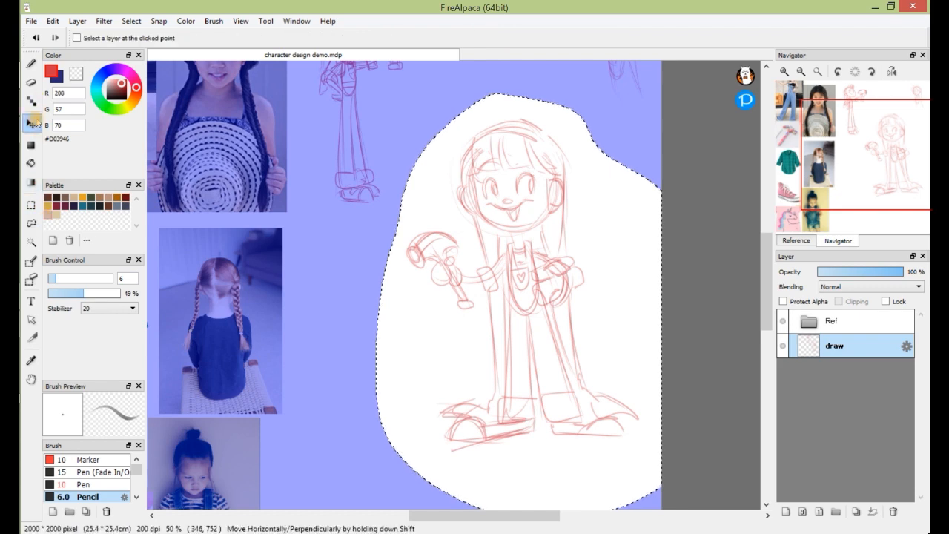
{"action": "key", "text": "ctrl+t"}
{"action": "left_click_drag", "start_coordinate": [659, 69], "coordinate": [584, 182]}
{"action": "left_click_drag", "start_coordinate": [766, 265], "coordinate": [765, 238]}
{"action": "left_click_drag", "start_coordinate": [509, 380], "coordinate": [480, 162]}
{"action": "left_click_drag", "start_coordinate": [556, 308], "coordinate": [565, 329]}
{"action": "left_click_drag", "start_coordinate": [505, 262], "coordinate": [505, 275]}
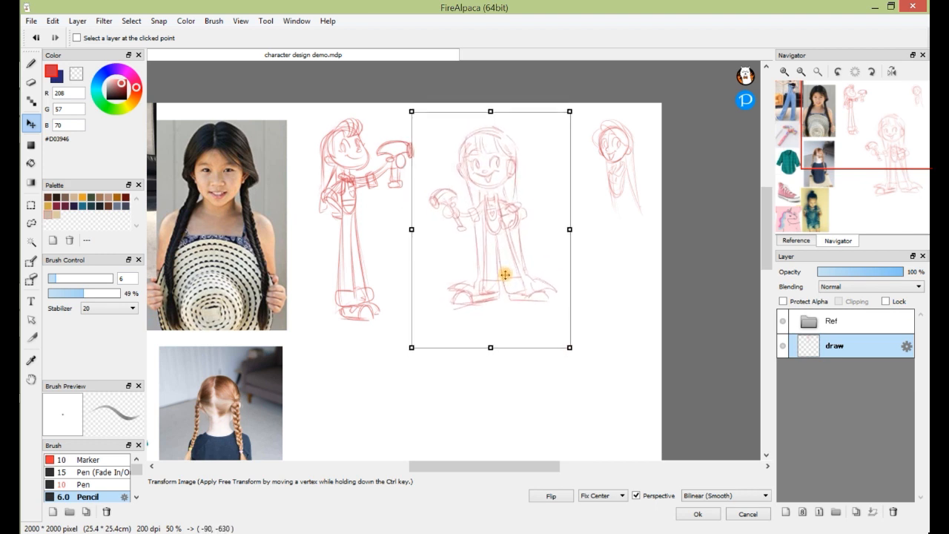
{"action": "key", "text": "Return"}
{"action": "key", "text": "ctrl+d"}
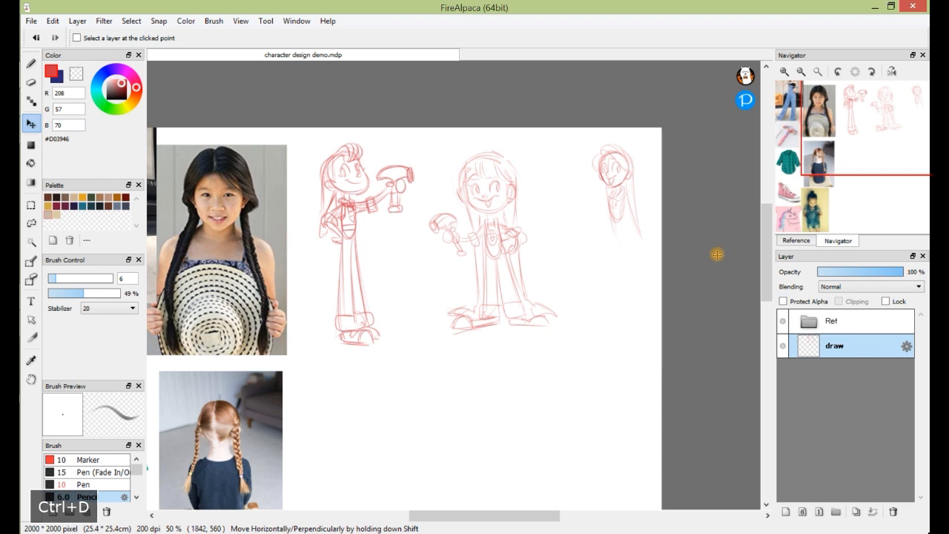
- Sketch a new pigtailed girl in overalls with the Pencil in the empty lower area, holding up a hammer and carrying rolls under her arm
{"action": "left_click_drag", "start_coordinate": [766, 250], "coordinate": [767, 264]}
{"action": "left_click", "coordinate": [31, 64]}
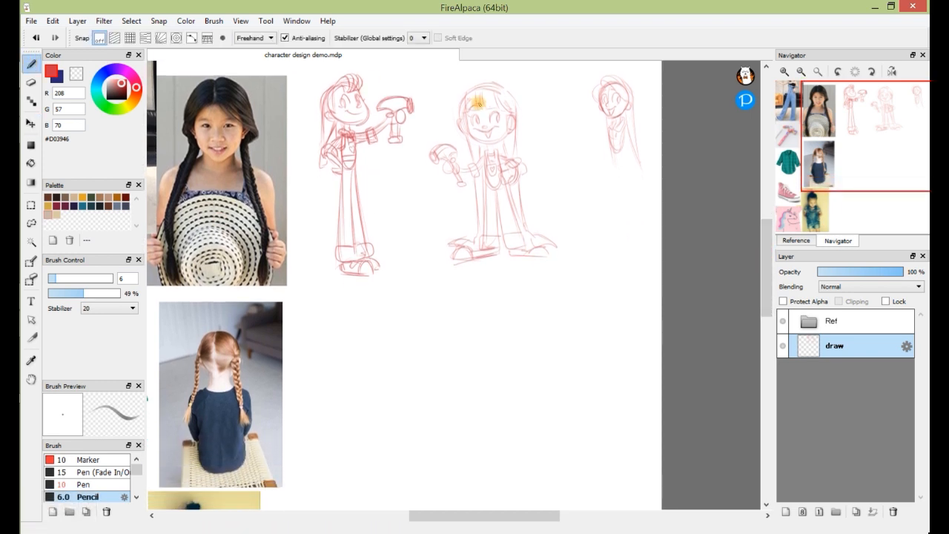
{"action": "left_click_drag", "start_coordinate": [767, 256], "coordinate": [772, 297]}
{"action": "mouse_move", "coordinate": [419, 208]}
{"action": "left_mouse_down"}
{"action": "mouse_move", "coordinate": [496, 197]}
{"action": "mouse_move", "coordinate": [501, 244]}
{"action": "mouse_move", "coordinate": [492, 186]}
{"action": "mouse_move", "coordinate": [482, 246]}
{"action": "left_mouse_up"}
{"action": "mouse_move", "coordinate": [448, 196]}
{"action": "left_mouse_down"}
{"action": "mouse_move", "coordinate": [470, 197]}
{"action": "mouse_move", "coordinate": [449, 208]}
{"action": "mouse_move", "coordinate": [488, 222]}
{"action": "mouse_move", "coordinate": [426, 240]}
{"action": "mouse_move", "coordinate": [483, 163]}
{"action": "mouse_move", "coordinate": [506, 159]}
{"action": "mouse_move", "coordinate": [427, 216]}
{"action": "mouse_move", "coordinate": [428, 159]}
{"action": "mouse_move", "coordinate": [372, 144]}
{"action": "mouse_move", "coordinate": [362, 155]}
{"action": "mouse_move", "coordinate": [433, 269]}
{"action": "mouse_move", "coordinate": [530, 250]}
{"action": "mouse_move", "coordinate": [536, 214]}
{"action": "mouse_move", "coordinate": [559, 225]}
{"action": "mouse_move", "coordinate": [474, 241]}
{"action": "mouse_move", "coordinate": [474, 272]}
{"action": "mouse_move", "coordinate": [443, 273]}
{"action": "mouse_move", "coordinate": [470, 321]}
{"action": "mouse_move", "coordinate": [422, 275]}
{"action": "mouse_move", "coordinate": [426, 288]}
{"action": "mouse_move", "coordinate": [370, 323]}
{"action": "mouse_move", "coordinate": [470, 343]}
{"action": "mouse_move", "coordinate": [452, 417]}
{"action": "mouse_move", "coordinate": [477, 458]}
{"action": "mouse_move", "coordinate": [428, 333]}
{"action": "mouse_move", "coordinate": [438, 493]}
{"action": "mouse_move", "coordinate": [491, 485]}
{"action": "mouse_move", "coordinate": [415, 450]}
{"action": "mouse_move", "coordinate": [447, 276]}
{"action": "mouse_move", "coordinate": [422, 275]}
{"action": "mouse_move", "coordinate": [430, 322]}
{"action": "mouse_move", "coordinate": [460, 281]}
{"action": "left_mouse_up"}
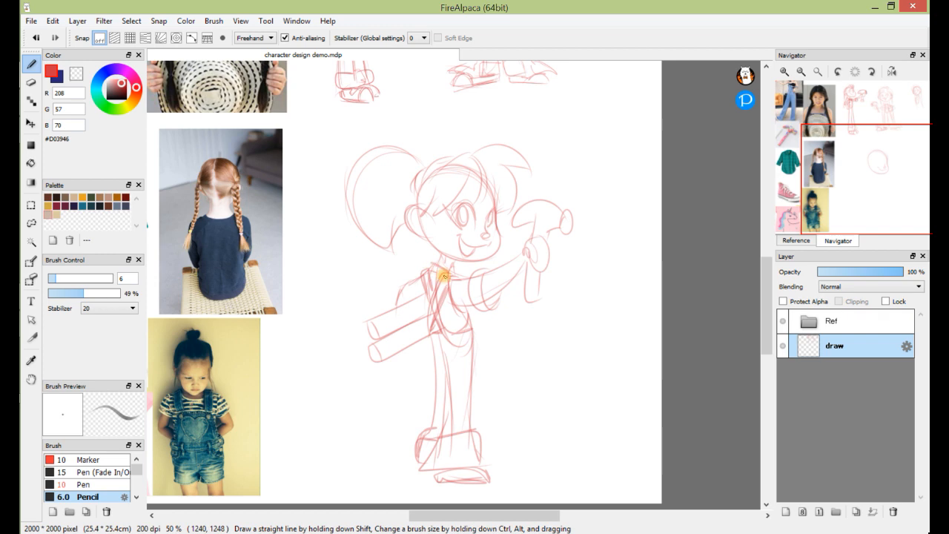
- Lasso the pigtailed figure, scale it down, move it below the long-haired figure, and deselect
{"action": "left_click", "coordinate": [32, 223]}
{"action": "mouse_move", "coordinate": [331, 220]}
{"action": "left_mouse_down"}
{"action": "mouse_move", "coordinate": [405, 475]}
{"action": "mouse_move", "coordinate": [452, 119]}
{"action": "left_mouse_up"}
{"action": "key", "text": "ctrl+t"}
{"action": "left_click_drag", "start_coordinate": [616, 89], "coordinate": [542, 186]}
{"action": "left_click_drag", "start_coordinate": [474, 276], "coordinate": [576, 159]}
{"action": "left_click_drag", "start_coordinate": [767, 290], "coordinate": [766, 250]}
{"action": "left_click_drag", "start_coordinate": [578, 326], "coordinate": [512, 331]}
{"action": "left_click_drag", "start_coordinate": [576, 265], "coordinate": [592, 244]}
{"action": "left_click_drag", "start_coordinate": [537, 291], "coordinate": [548, 307]}
{"action": "key", "text": "Return"}
{"action": "key", "text": "ctrl+d"}
- Start a short character beside the pigtailed girl with the Pencil, drawing a wide oval head, smiling face, ears and hairline
{"action": "left_click_drag", "start_coordinate": [765, 259], "coordinate": [765, 310]}
{"action": "left_click", "coordinate": [31, 63]}
{"action": "scroll", "coordinate": [370, 297], "scroll_direction": "up", "scroll_amount": 5}
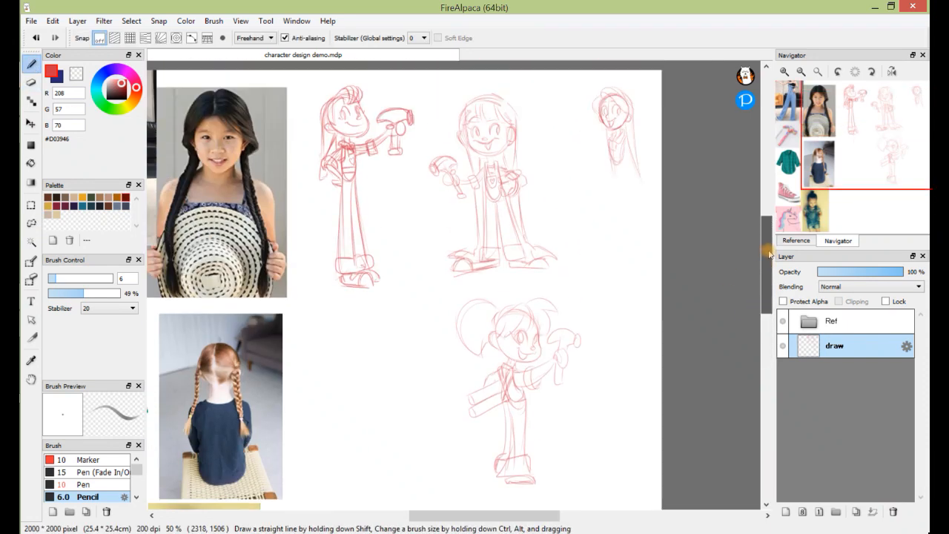
{"action": "mouse_move", "coordinate": [363, 346]}
{"action": "left_mouse_down"}
{"action": "mouse_move", "coordinate": [321, 342]}
{"action": "mouse_move", "coordinate": [371, 336]}
{"action": "left_mouse_up"}
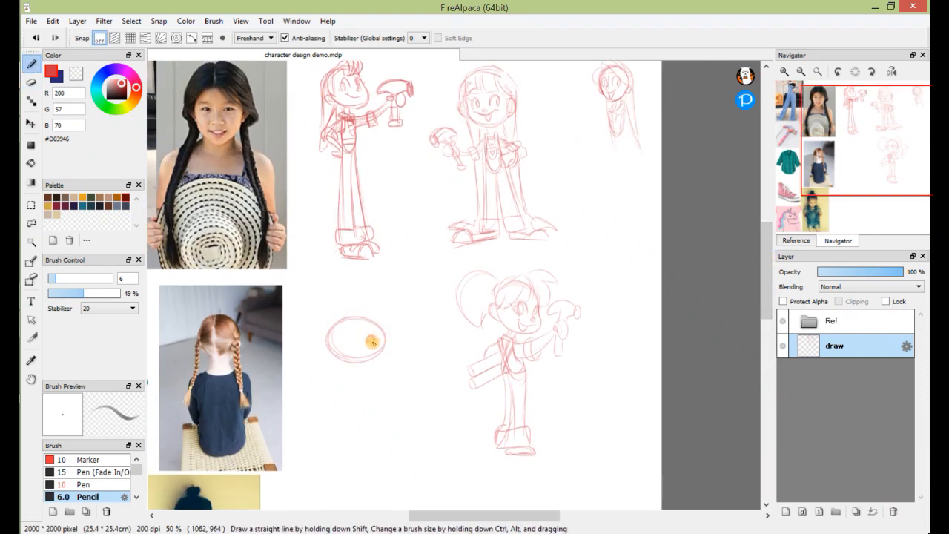
{"action": "mouse_move", "coordinate": [369, 345]}
{"action": "left_mouse_down"}
{"action": "mouse_move", "coordinate": [336, 352]}
{"action": "mouse_move", "coordinate": [362, 359]}
{"action": "mouse_move", "coordinate": [367, 350]}
{"action": "mouse_move", "coordinate": [332, 336]}
{"action": "mouse_move", "coordinate": [387, 348]}
{"action": "left_mouse_up"}
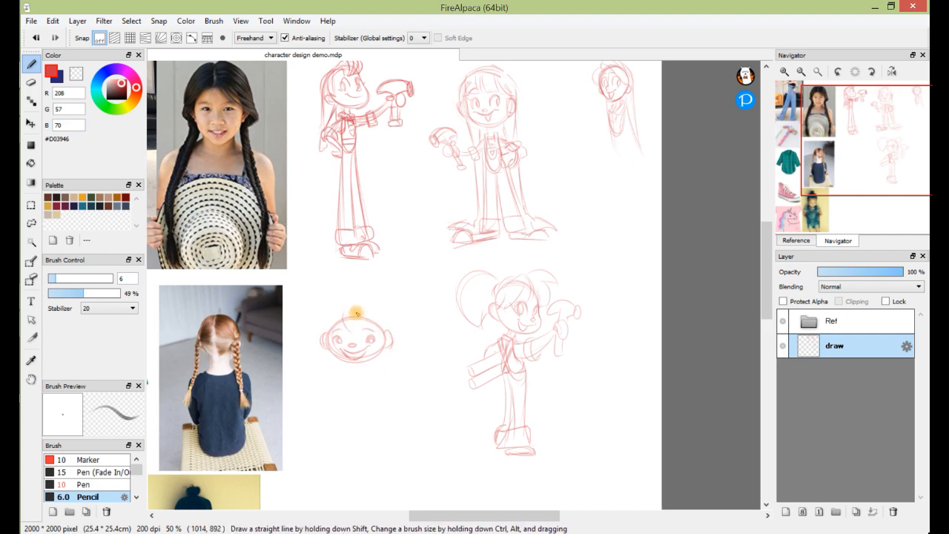
{"action": "left_click_drag", "start_coordinate": [335, 324], "coordinate": [385, 325]}
- Draw the short character's round torso with a heart bib, low pigtails, arms, short flared trousers and shoes
{"action": "mouse_move", "coordinate": [360, 365]}
{"action": "left_mouse_down"}
{"action": "mouse_move", "coordinate": [340, 398]}
{"action": "mouse_move", "coordinate": [349, 364]}
{"action": "mouse_move", "coordinate": [375, 407]}
{"action": "left_mouse_up"}
{"action": "left_click_drag", "start_coordinate": [326, 361], "coordinate": [318, 384]}
{"action": "mouse_move", "coordinate": [392, 364]}
{"action": "left_mouse_down"}
{"action": "mouse_move", "coordinate": [414, 375]}
{"action": "mouse_move", "coordinate": [403, 316]}
{"action": "left_mouse_up"}
{"action": "key", "text": "space"}
{"action": "mouse_move", "coordinate": [338, 332]}
{"action": "left_mouse_down"}
{"action": "mouse_move", "coordinate": [398, 326]}
{"action": "mouse_move", "coordinate": [352, 346]}
{"action": "mouse_move", "coordinate": [392, 371]}
{"action": "mouse_move", "coordinate": [342, 421]}
{"action": "left_mouse_up"}
{"action": "left_click_drag", "start_coordinate": [375, 383], "coordinate": [409, 421]}
{"action": "key", "text": "space"}
{"action": "left_click_drag", "start_coordinate": [348, 426], "coordinate": [342, 356]}
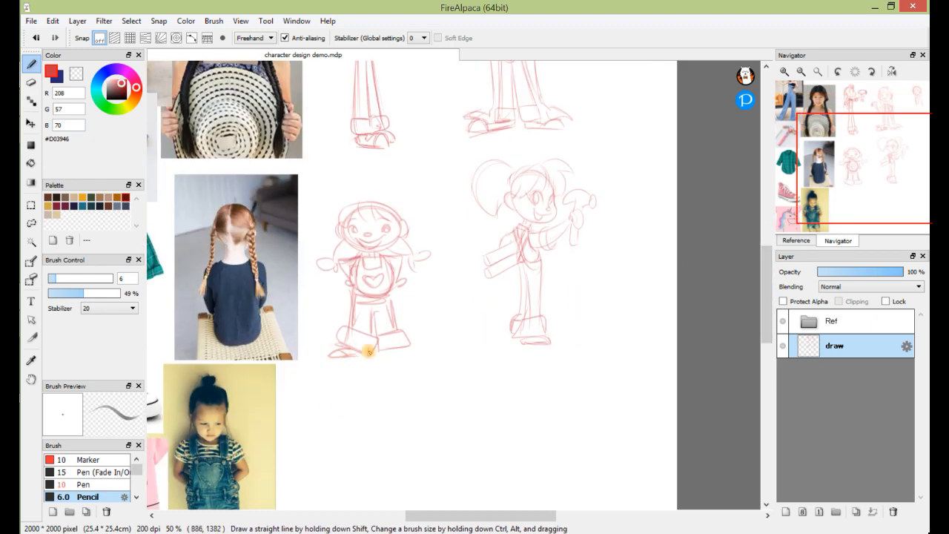
{"action": "mouse_move", "coordinate": [346, 259]}
{"action": "left_mouse_down"}
{"action": "mouse_move", "coordinate": [364, 259]}
{"action": "mouse_move", "coordinate": [360, 306]}
{"action": "left_mouse_up"}
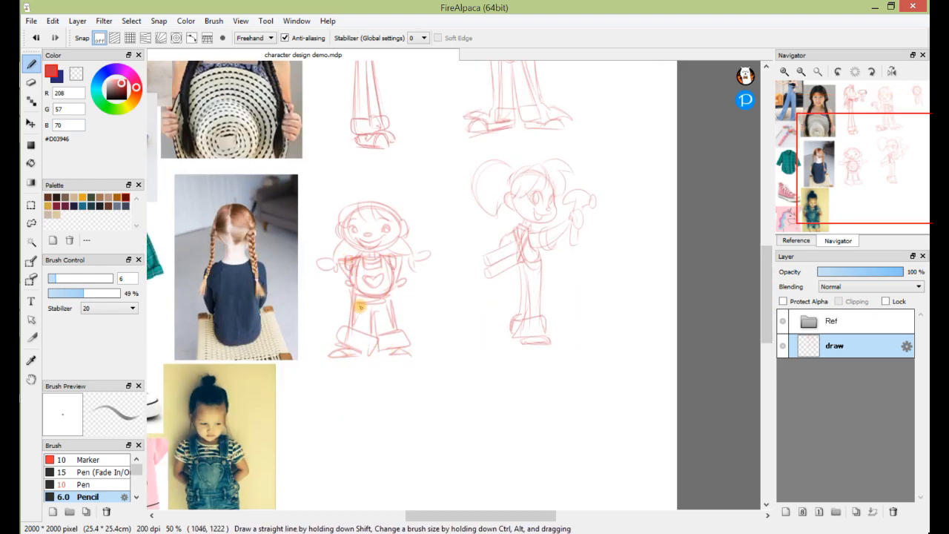
- Sketch another head below the two figures, with a winking smile, ear, spiky fringe and a long ponytail trailing to the ground
{"action": "key", "text": "space"}
{"action": "mouse_move", "coordinate": [547, 398]}
{"action": "left_mouse_down"}
{"action": "mouse_move", "coordinate": [447, 243]}
{"action": "mouse_move", "coordinate": [431, 270]}
{"action": "left_mouse_up"}
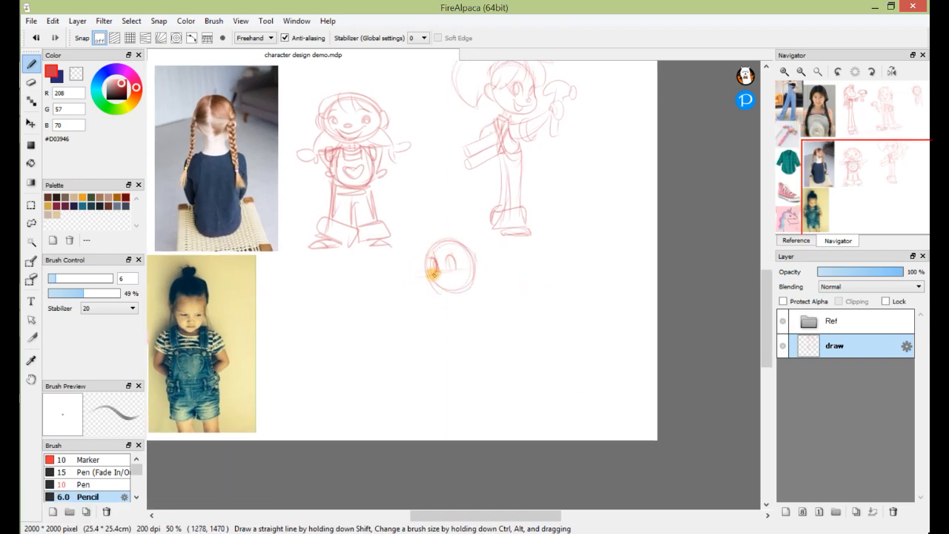
{"action": "left_click_drag", "start_coordinate": [475, 264], "coordinate": [476, 279]}
{"action": "mouse_move", "coordinate": [429, 230]}
{"action": "left_mouse_down"}
{"action": "mouse_move", "coordinate": [421, 253]}
{"action": "mouse_move", "coordinate": [496, 271]}
{"action": "mouse_move", "coordinate": [495, 388]}
{"action": "mouse_move", "coordinate": [524, 384]}
{"action": "left_mouse_up"}
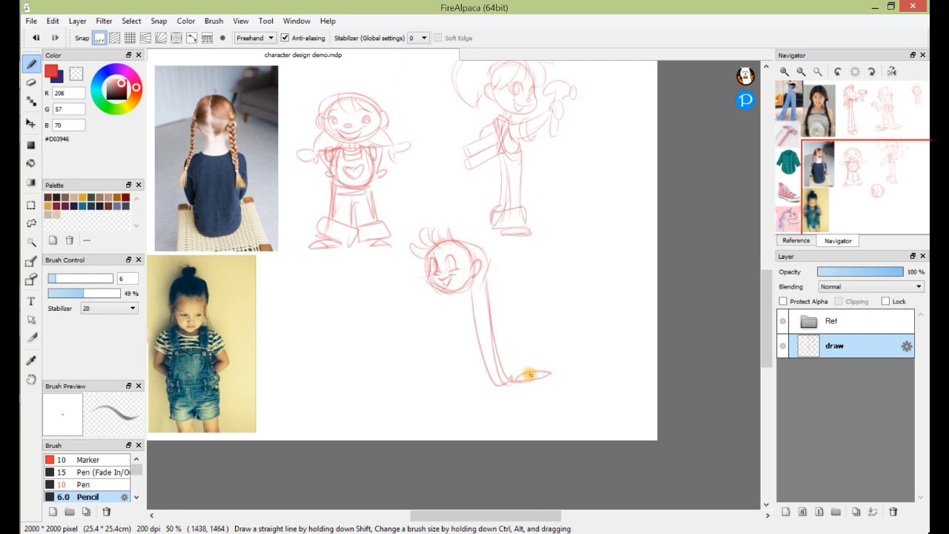
- Add a striding body in overalls with a heart, one arm holding a hammer and the other raised, and detail the ponytail's end
{"action": "mouse_move", "coordinate": [455, 298]}
{"action": "left_mouse_down"}
{"action": "mouse_move", "coordinate": [411, 401]}
{"action": "mouse_move", "coordinate": [437, 344]}
{"action": "mouse_move", "coordinate": [479, 381]}
{"action": "mouse_move", "coordinate": [445, 409]}
{"action": "left_mouse_up"}
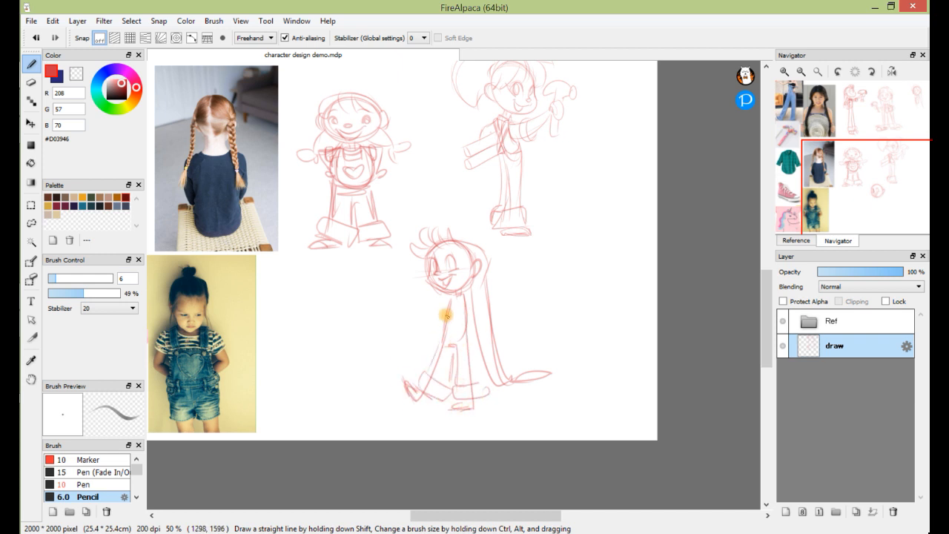
{"action": "mouse_move", "coordinate": [412, 296]}
{"action": "left_mouse_down"}
{"action": "mouse_move", "coordinate": [453, 307]}
{"action": "mouse_move", "coordinate": [498, 269]}
{"action": "mouse_move", "coordinate": [442, 298]}
{"action": "left_mouse_up"}
{"action": "mouse_move", "coordinate": [377, 268]}
{"action": "left_mouse_down"}
{"action": "mouse_move", "coordinate": [408, 295]}
{"action": "mouse_move", "coordinate": [451, 309]}
{"action": "left_mouse_up"}
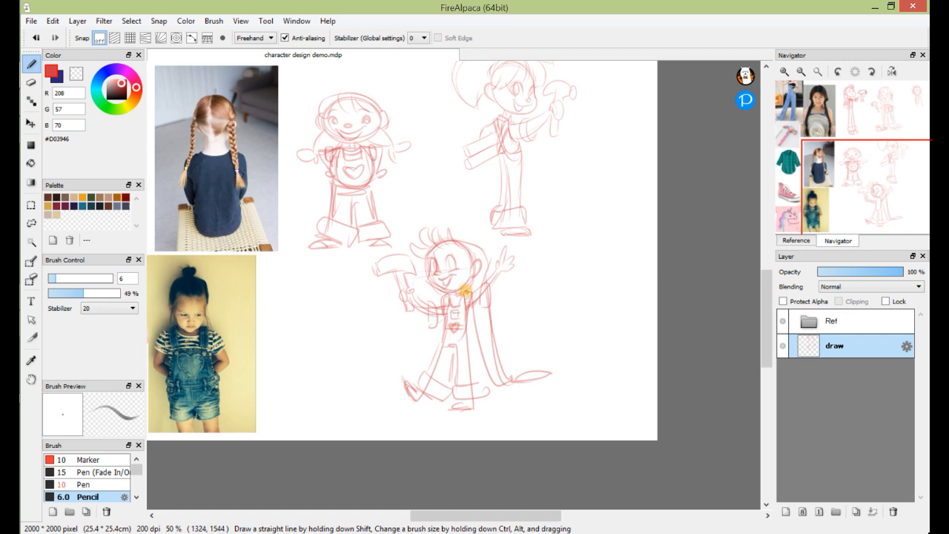
{"action": "left_click_drag", "start_coordinate": [481, 365], "coordinate": [504, 369]}
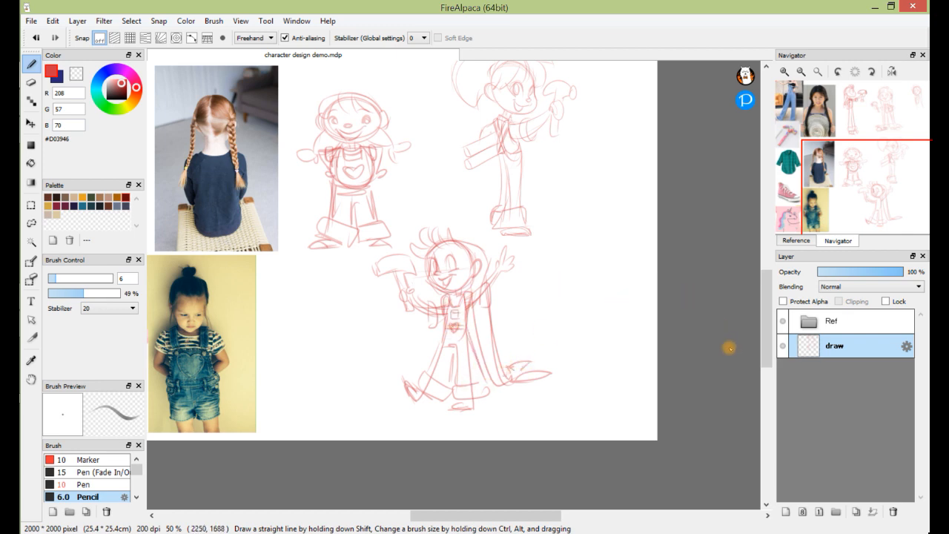
- Zoom out to review all the character variations together on the canvas
{"action": "scroll", "coordinate": [745, 324], "scroll_direction": "up", "scroll_amount": 5}
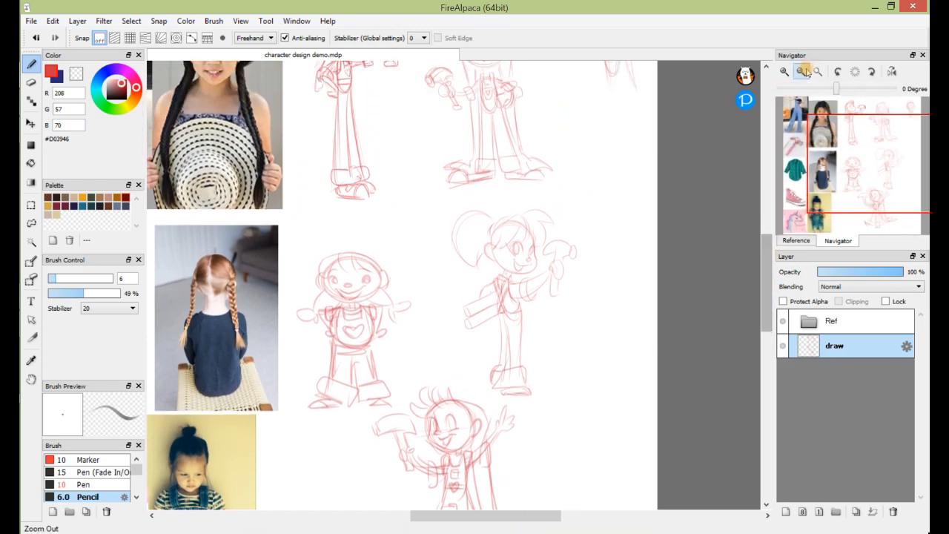
{"action": "left_click", "coordinate": [802, 72]}
{"action": "left_click", "coordinate": [802, 72]}
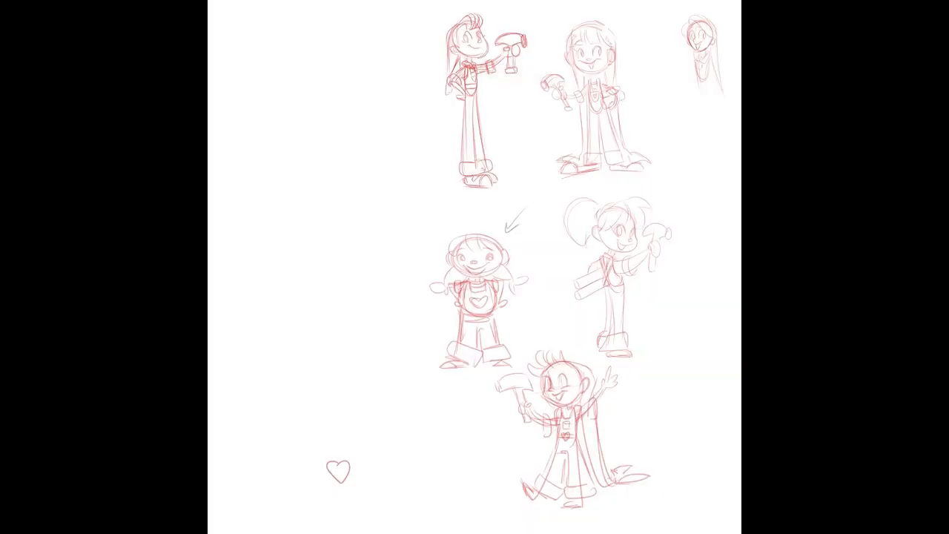